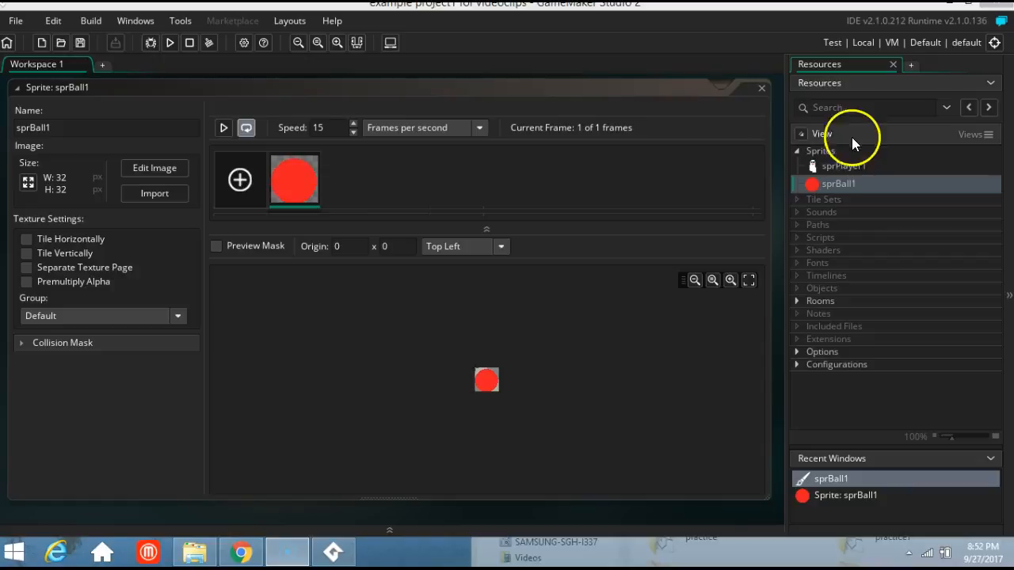
# Create a new sprite resource and name it sprBall2
pyautogui.rightClick(829, 152)
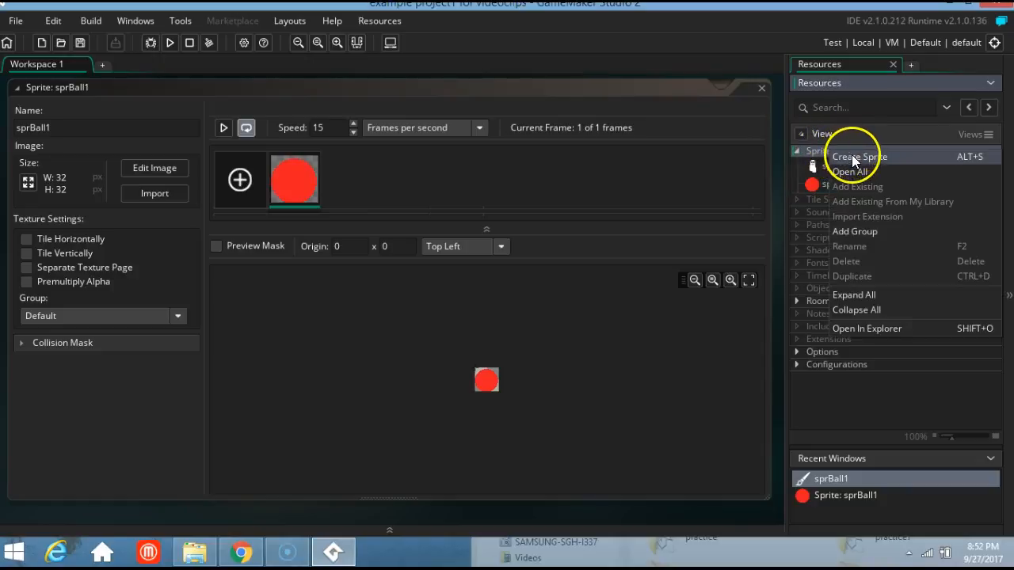
pyautogui.click(854, 157)
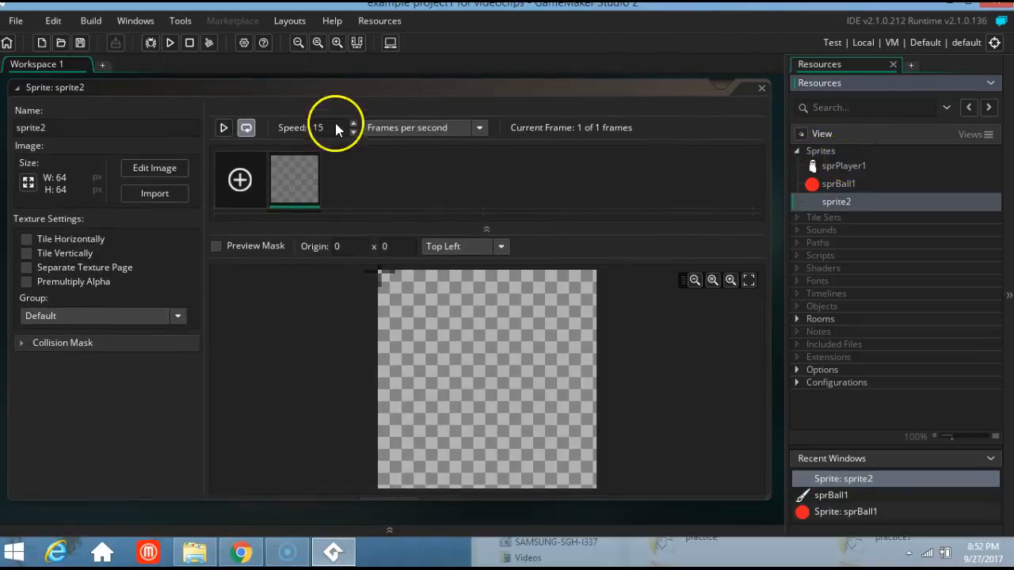
pyautogui.moveTo(63, 127); pyautogui.dragTo(31, 136)
pyautogui.press('BackSpace')
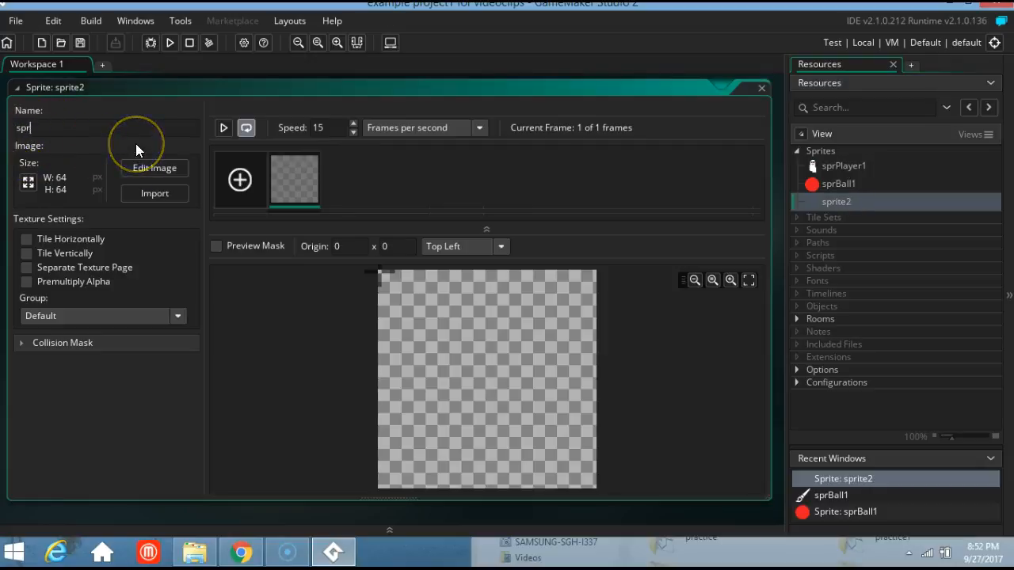
pyautogui.write('Ball2')
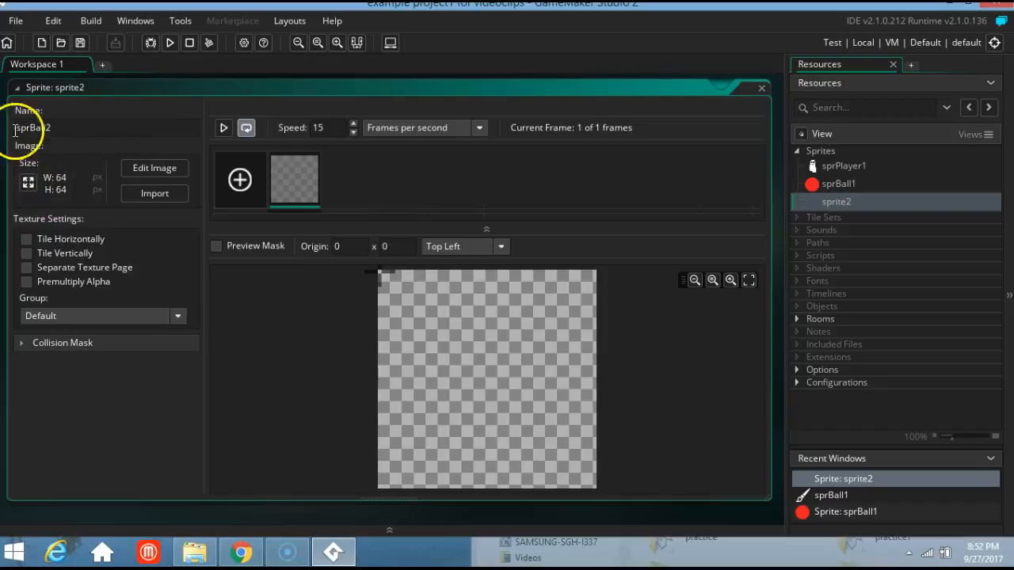
# Scale the sprBall2 image to 32 by 32 pixels
pyautogui.click(29, 183)
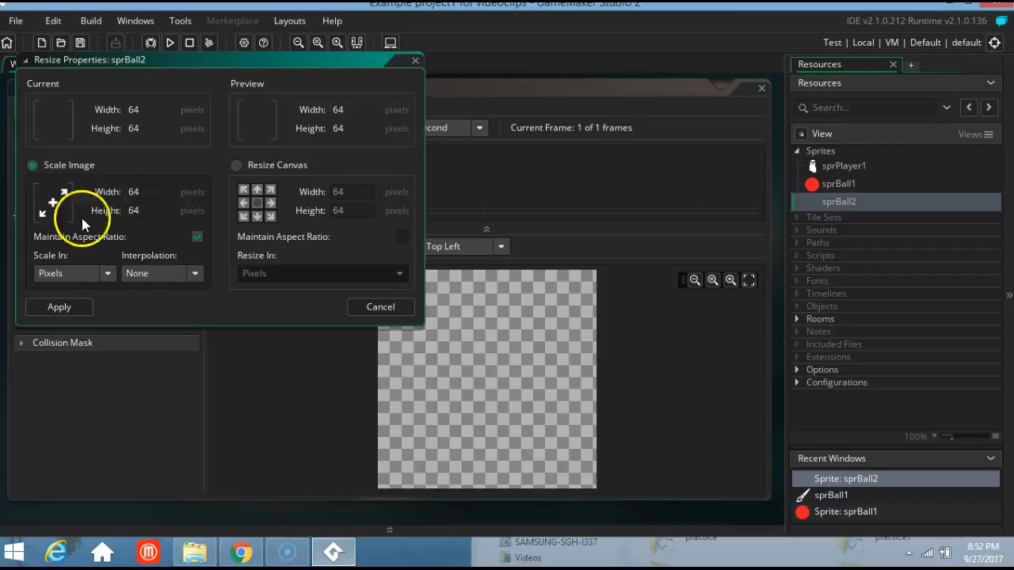
pyautogui.click(147, 192)
pyautogui.press('BackSpace')
pyautogui.press('BackSpace')
pyautogui.write('32')
pyautogui.moveTo(151, 211); pyautogui.dragTo(91, 194)
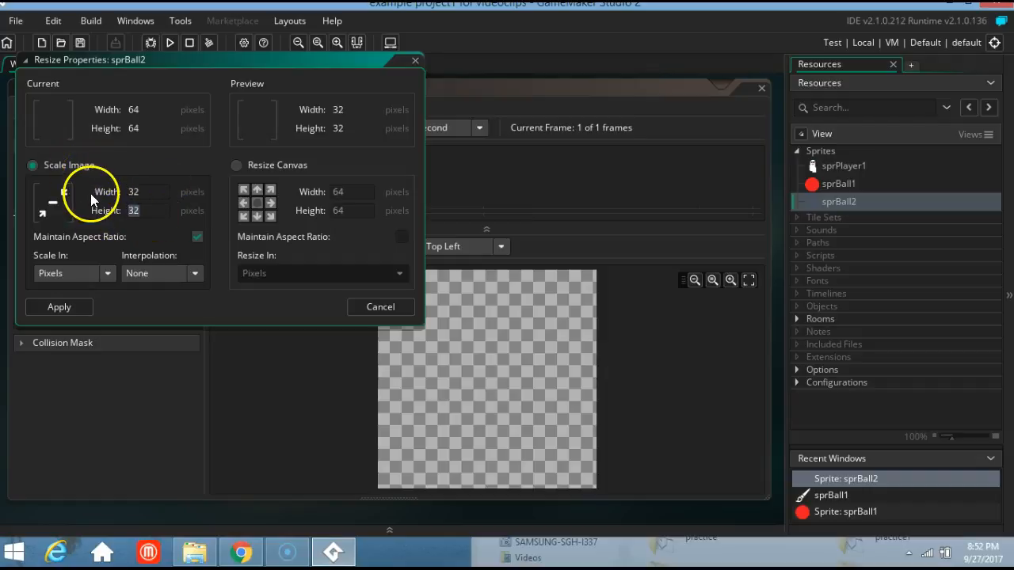
pyautogui.click(59, 308)
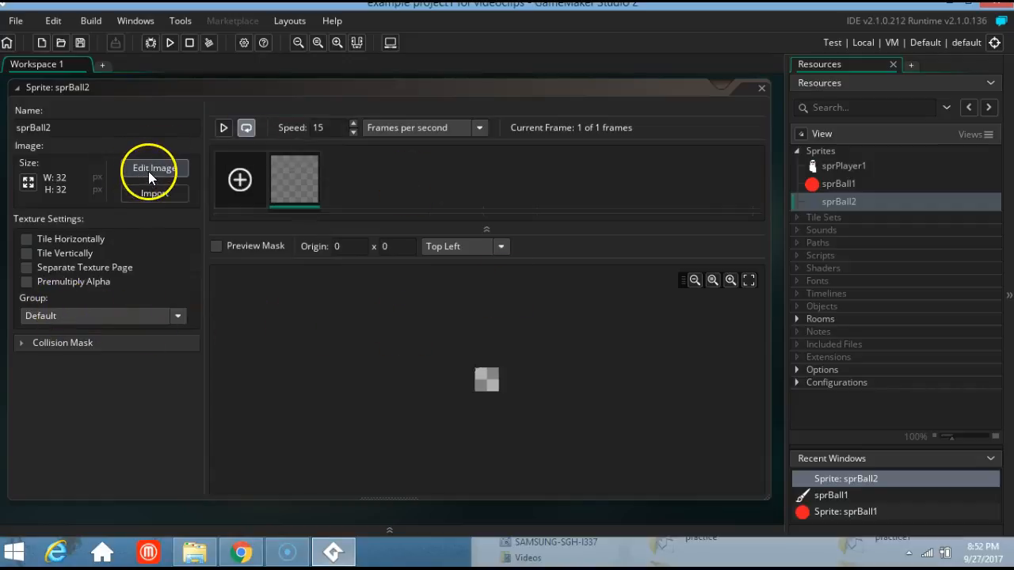
# Paint a green ball filling the sprBall2 image with the 31-pixel round brush, and close the image editor
pyautogui.click(148, 171)
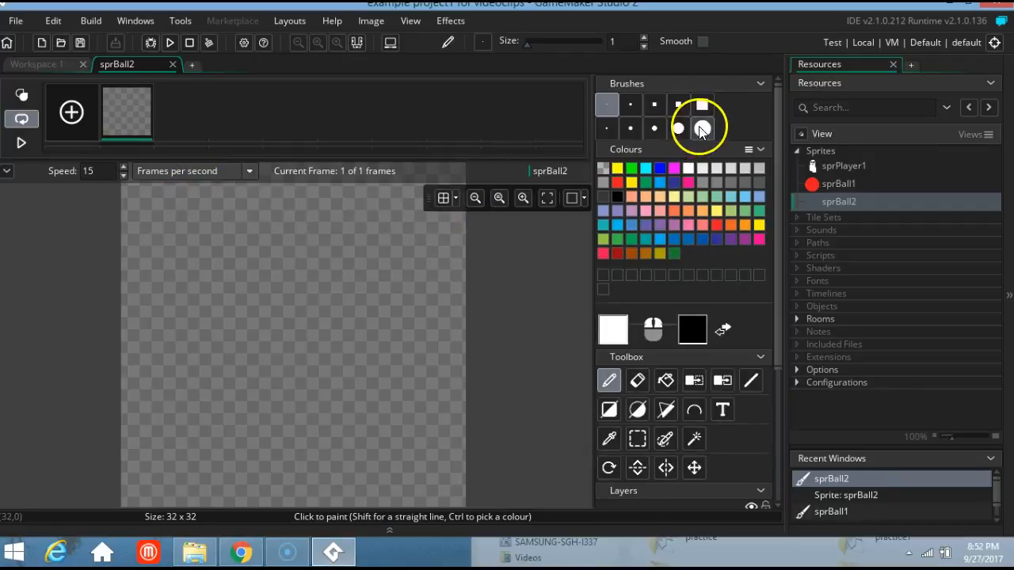
pyautogui.click(702, 128)
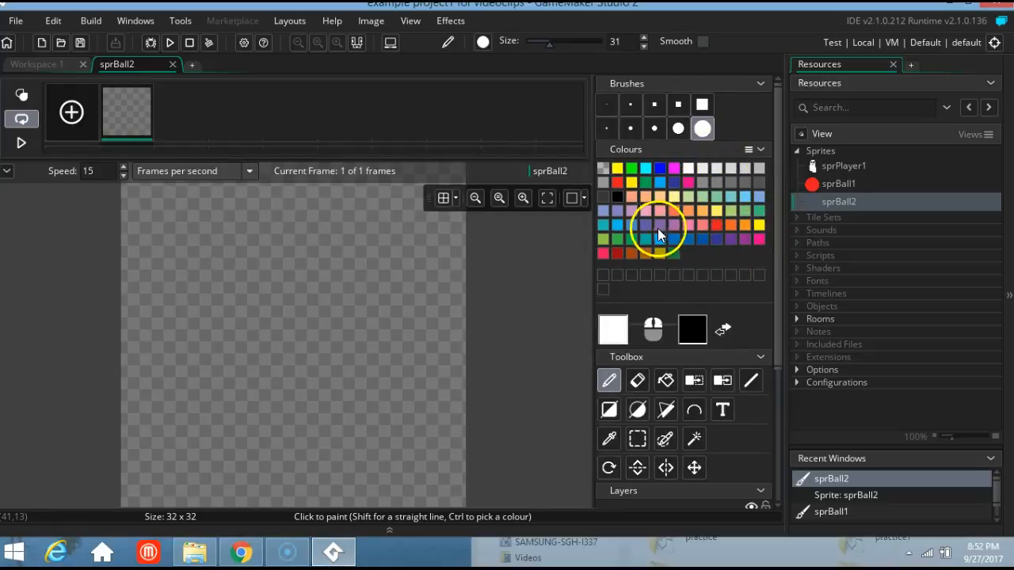
pyautogui.click(647, 183)
pyautogui.click(240, 330)
pyautogui.moveTo(240, 330); pyautogui.dragTo(290, 341)
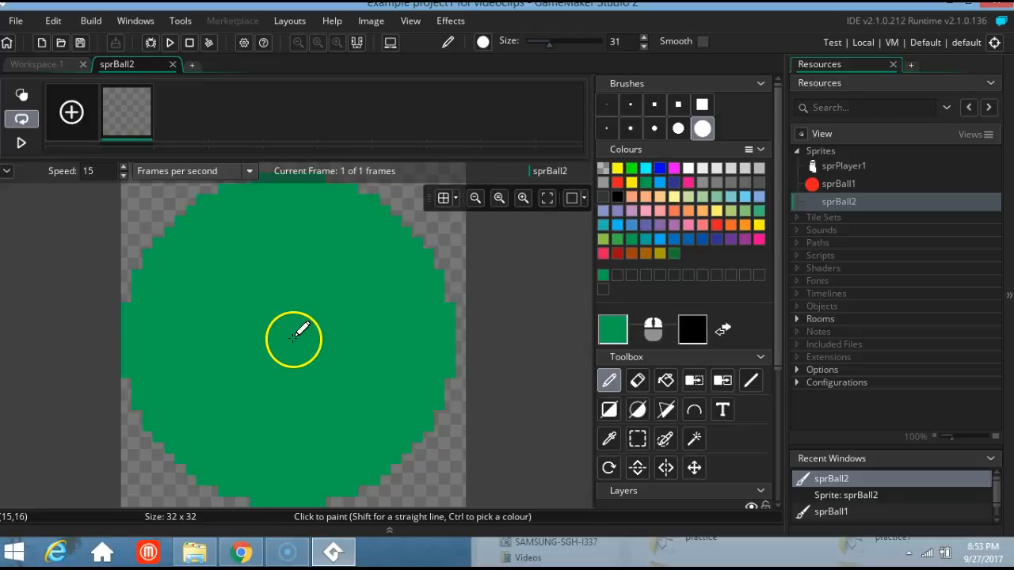
pyautogui.click(293, 340)
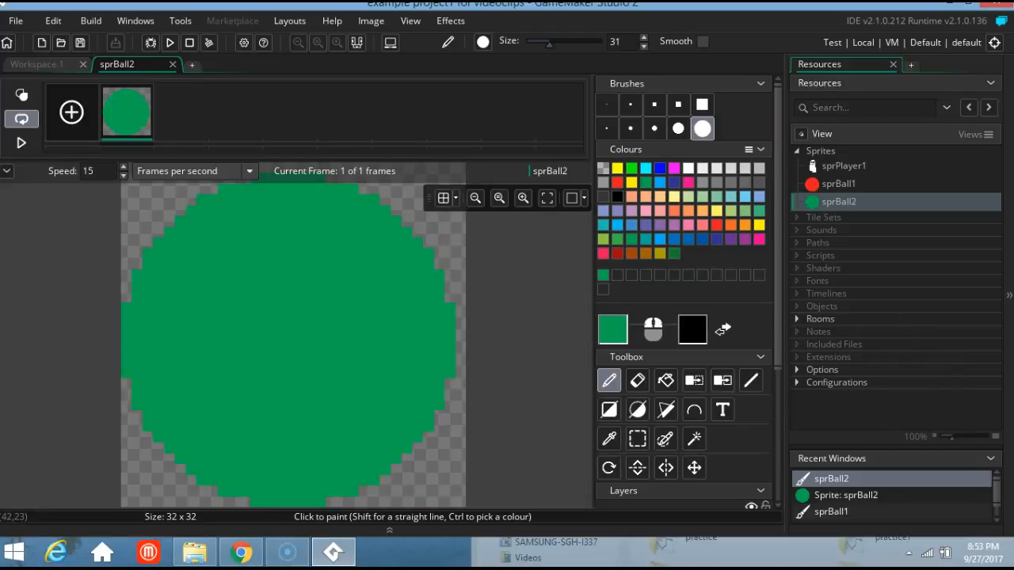
pyautogui.click(174, 63)
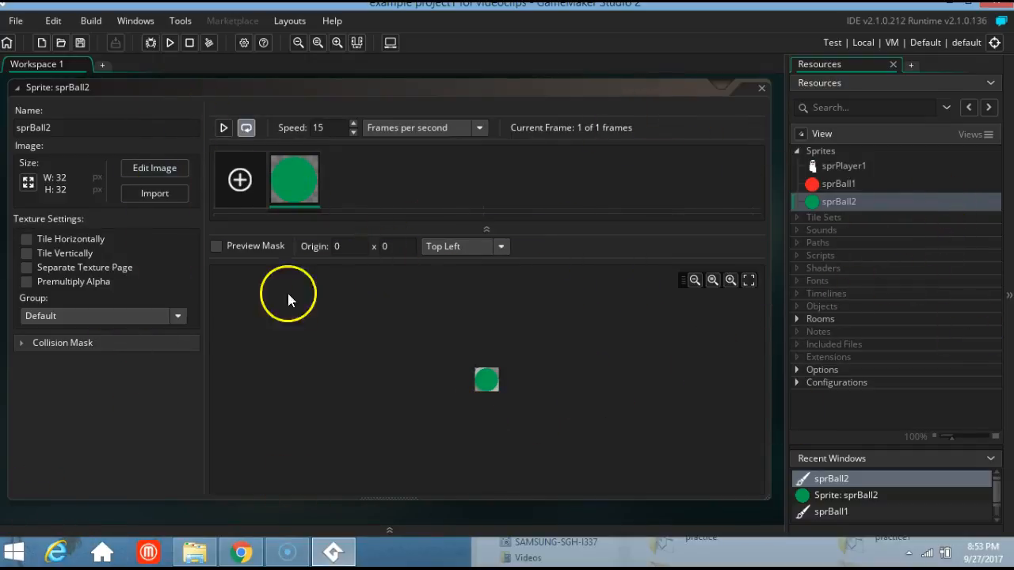
# Create another sprite resource and name it sprPlayer2
pyautogui.rightClick(825, 152)
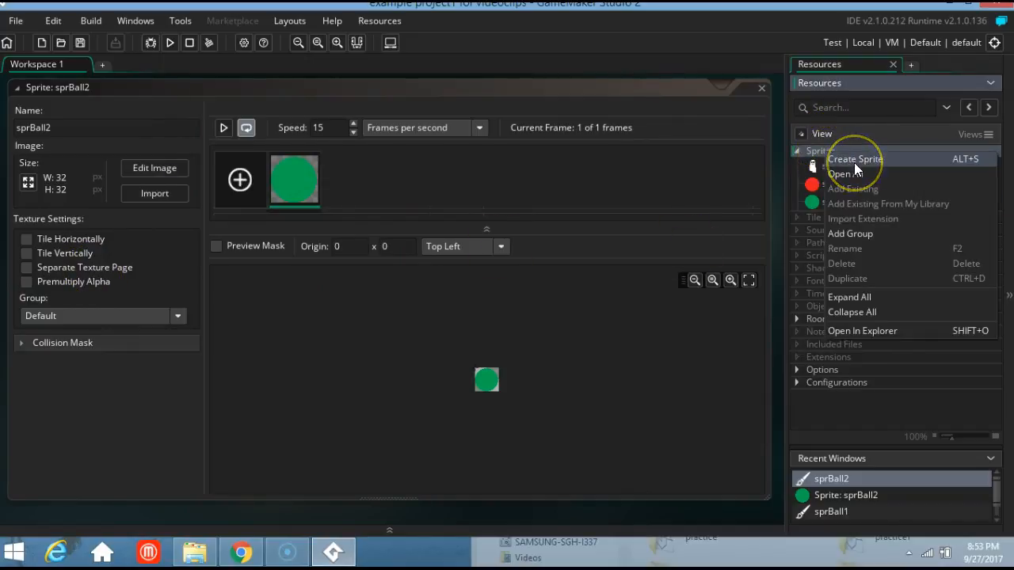
pyautogui.click(854, 162)
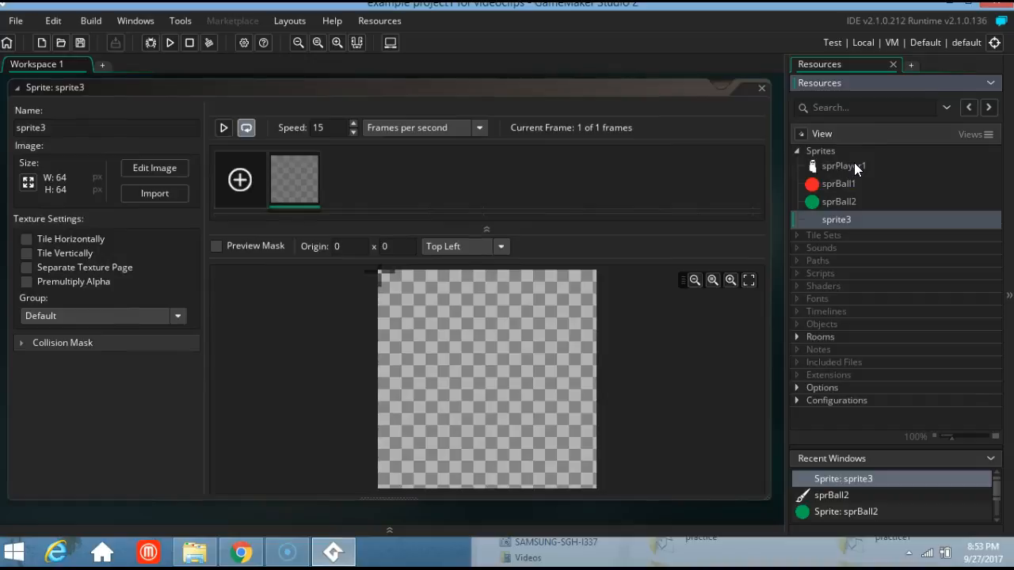
pyautogui.click(35, 128)
pyautogui.doubleClick(29, 128)
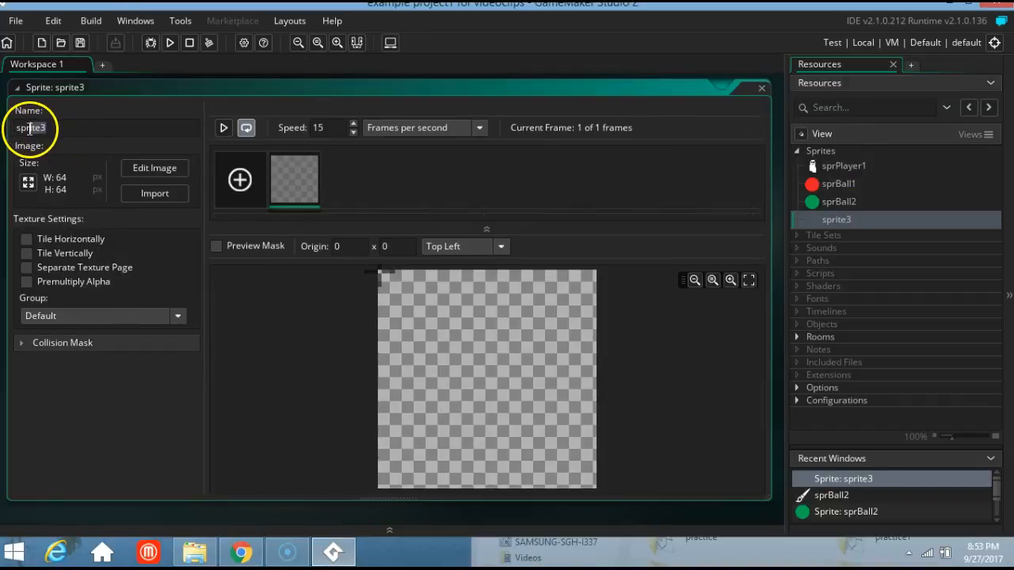
pyautogui.press('BackSpace')
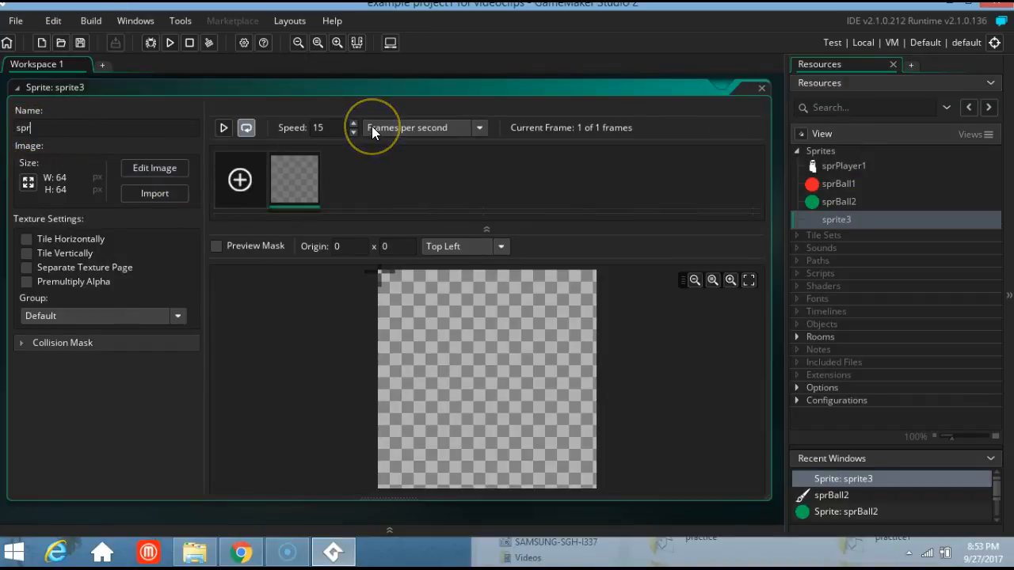
pyautogui.click(372, 127)
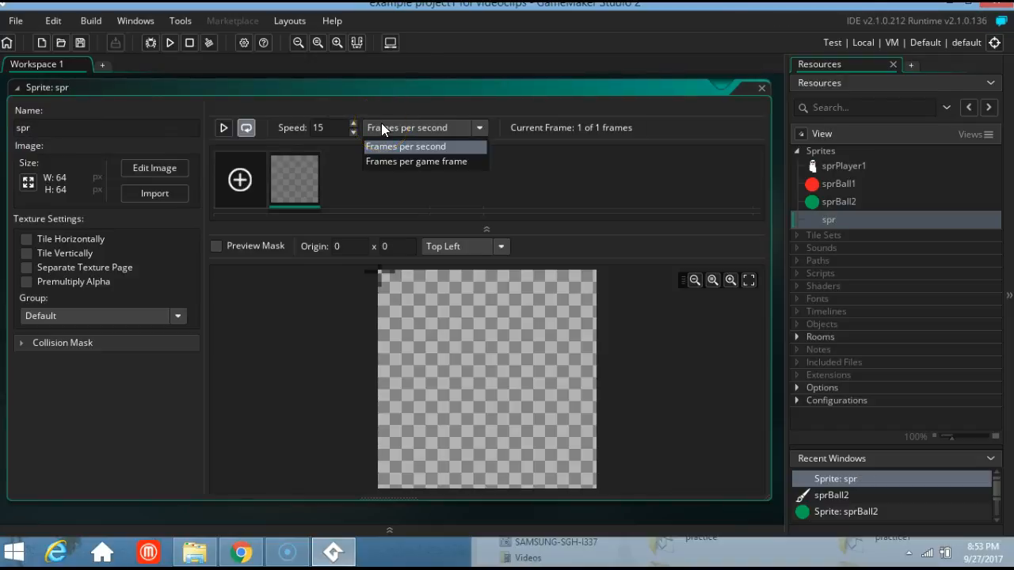
pyautogui.click(79, 128)
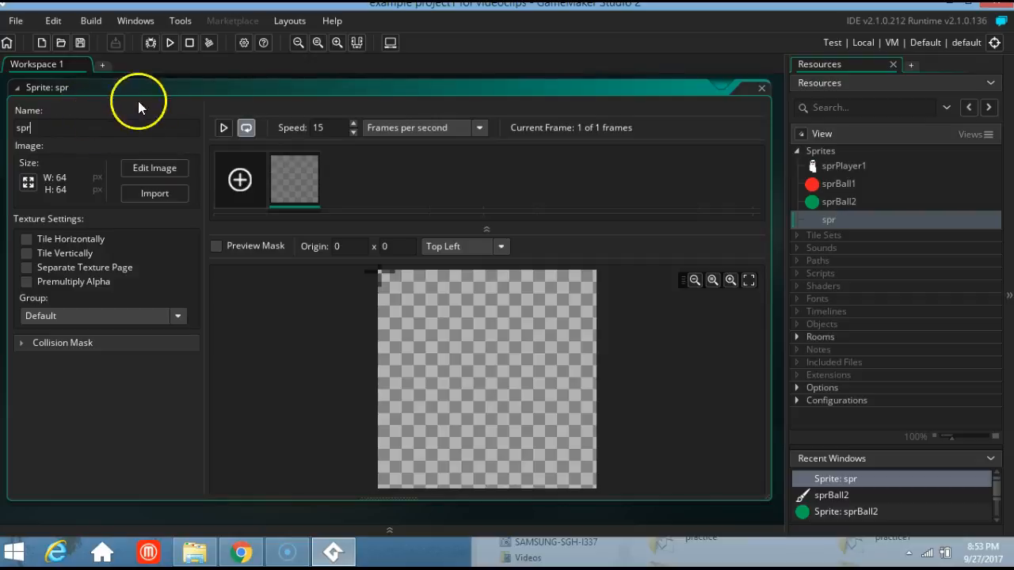
pyautogui.write('Player2')
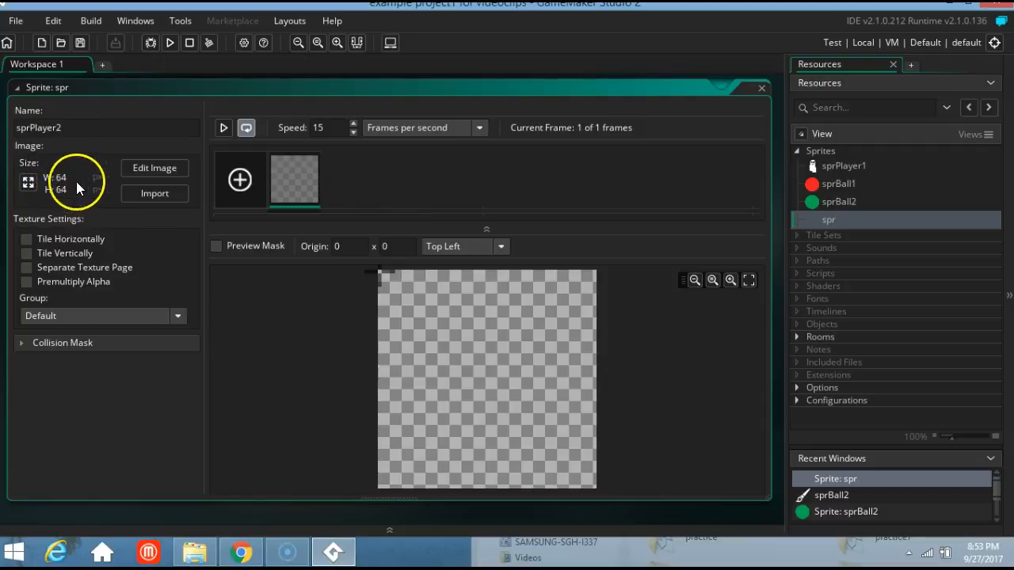
# Open the sprPlayer2 image, save over the project directory changes, and paint a white cross-shaped body with the 15-pixel square brush
pyautogui.click(162, 174)
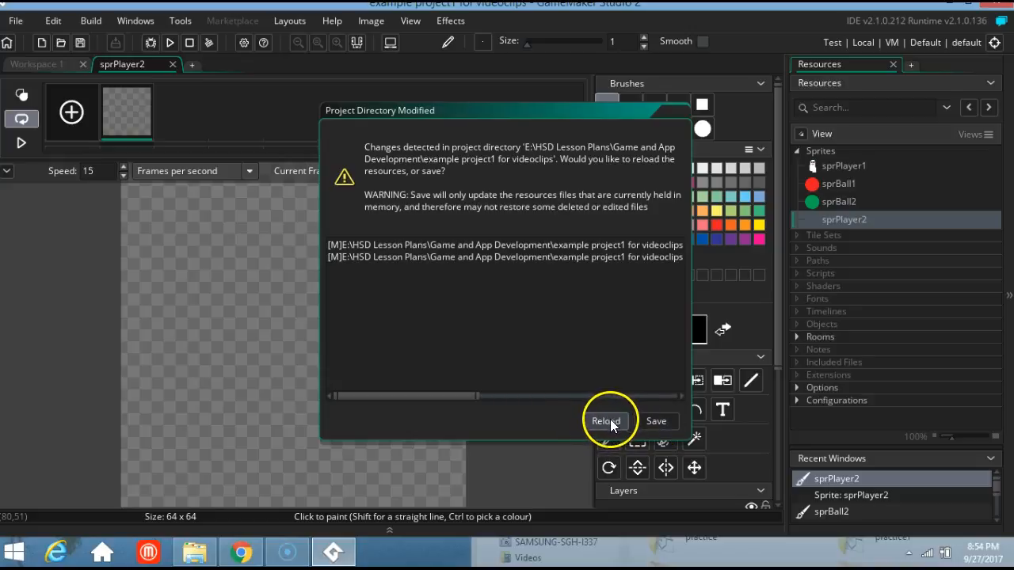
pyautogui.click(655, 422)
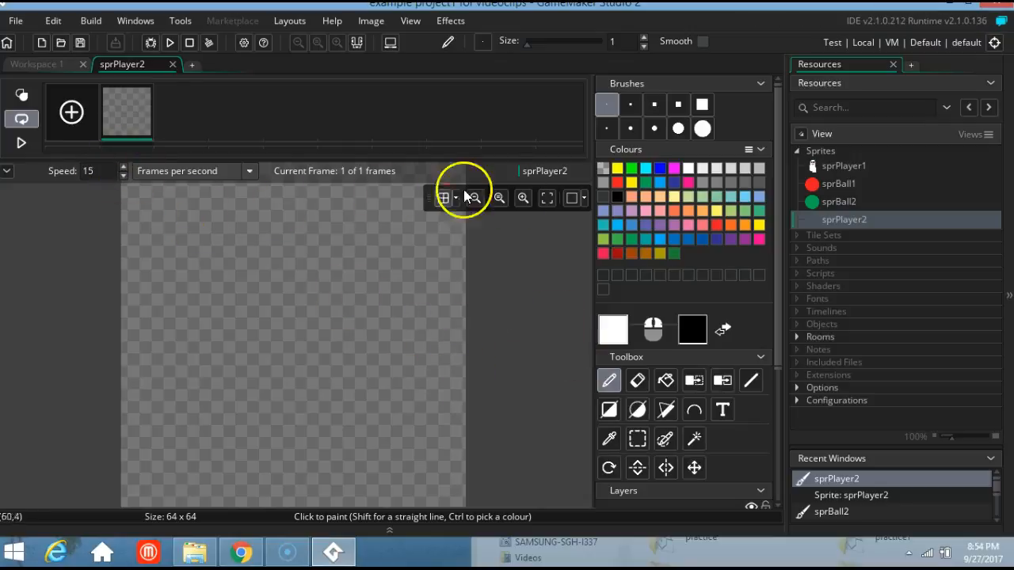
pyautogui.click(702, 104)
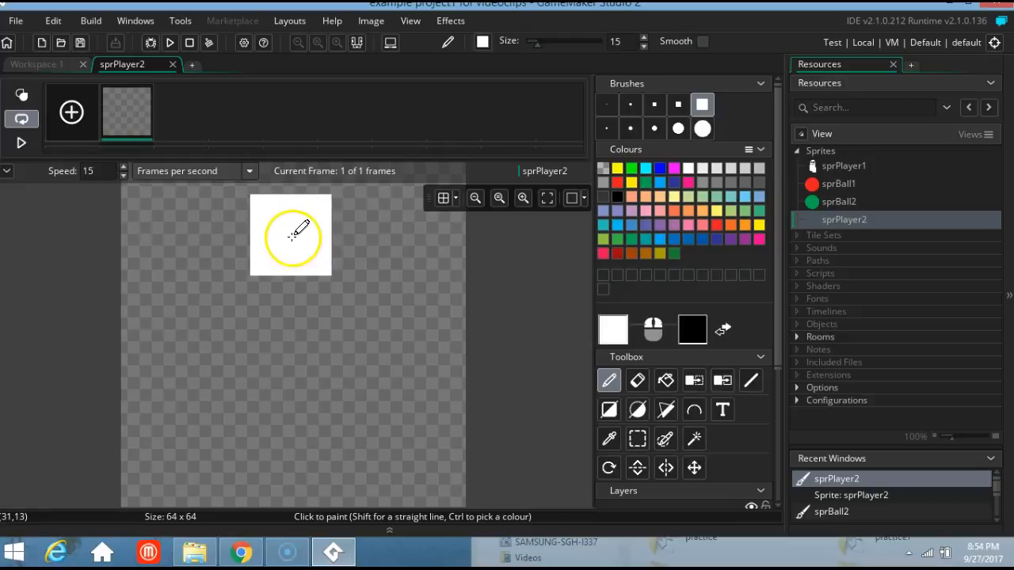
pyautogui.click(277, 227)
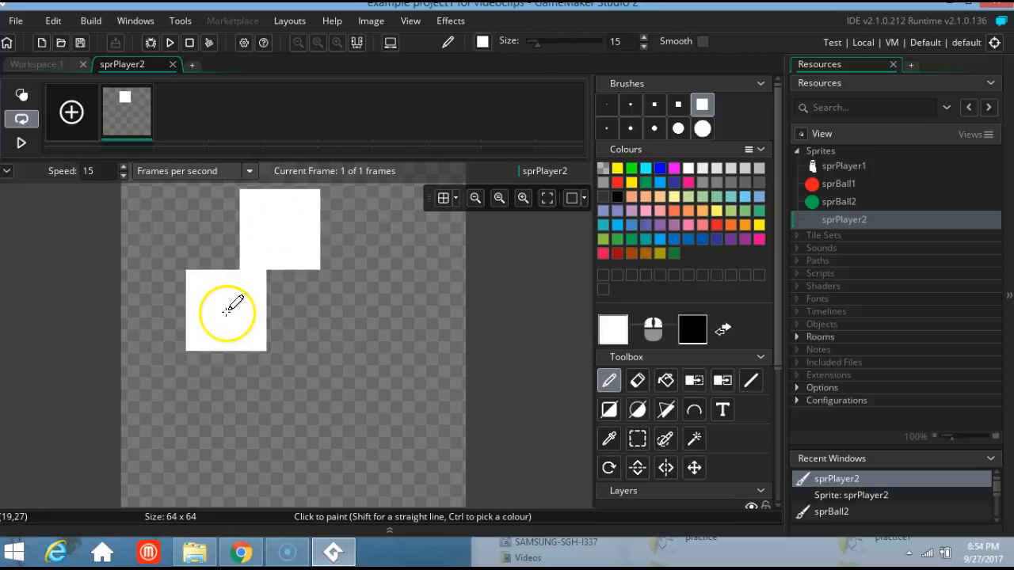
pyautogui.moveTo(227, 310); pyautogui.dragTo(307, 307)
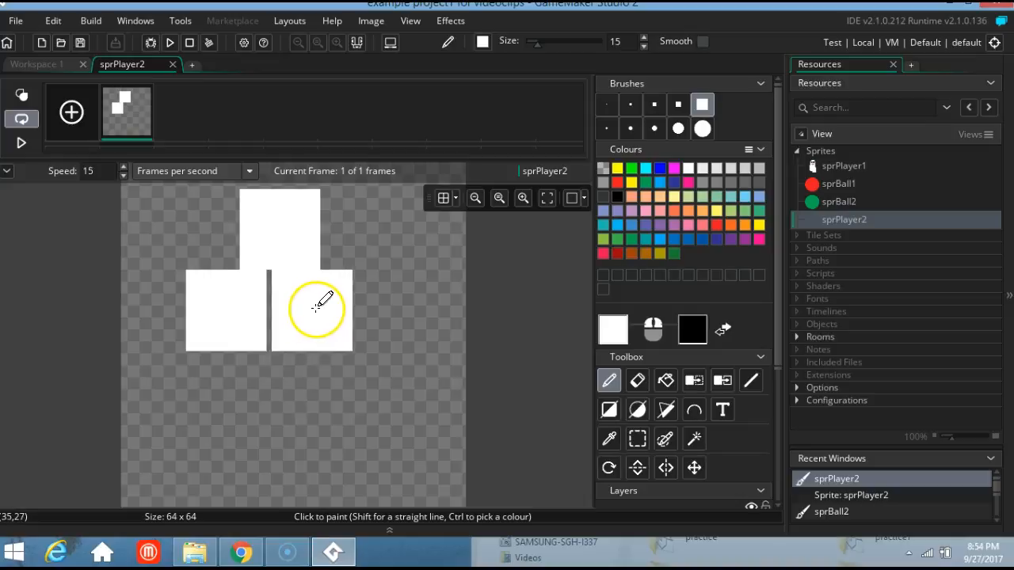
pyautogui.click(329, 307)
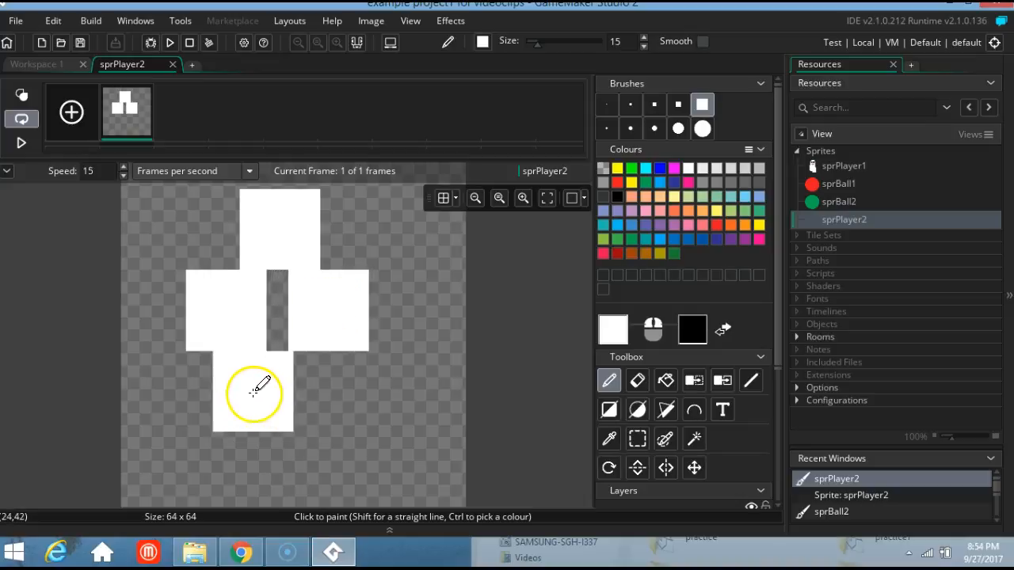
pyautogui.click(277, 309)
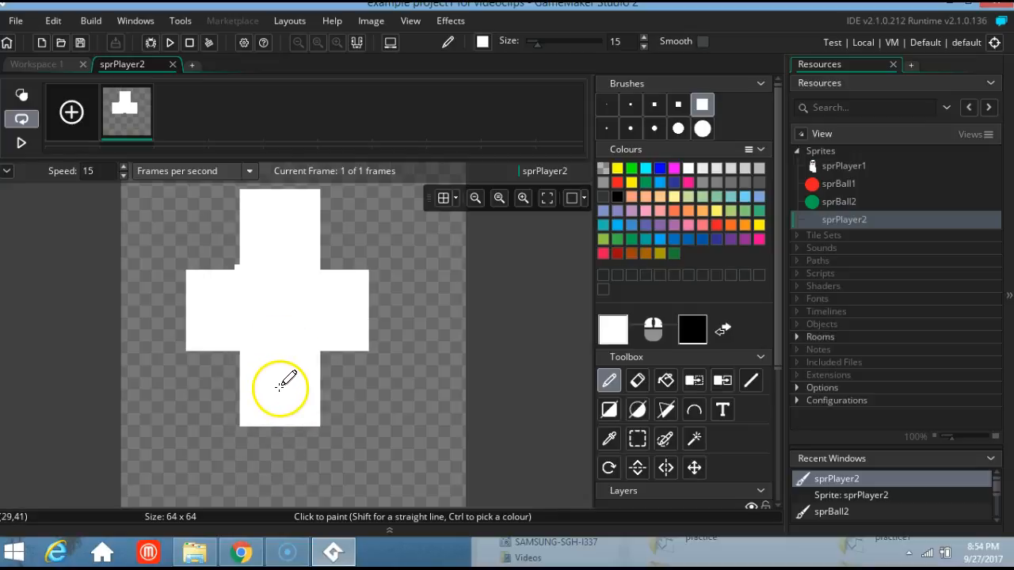
pyautogui.click(279, 383)
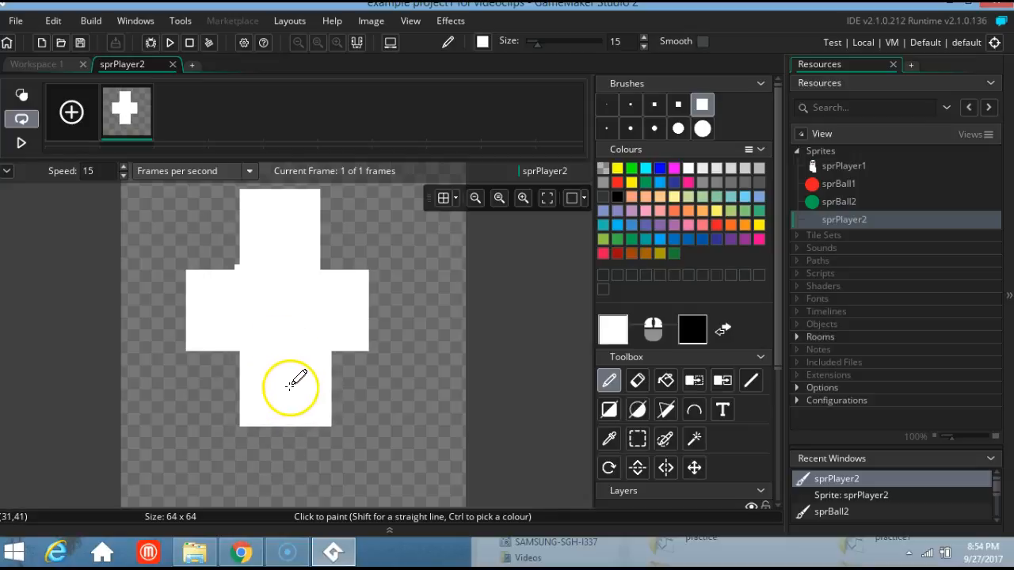
# Paint two black eyes on the figure's head with the 3-pixel square brush
pyautogui.click(679, 106)
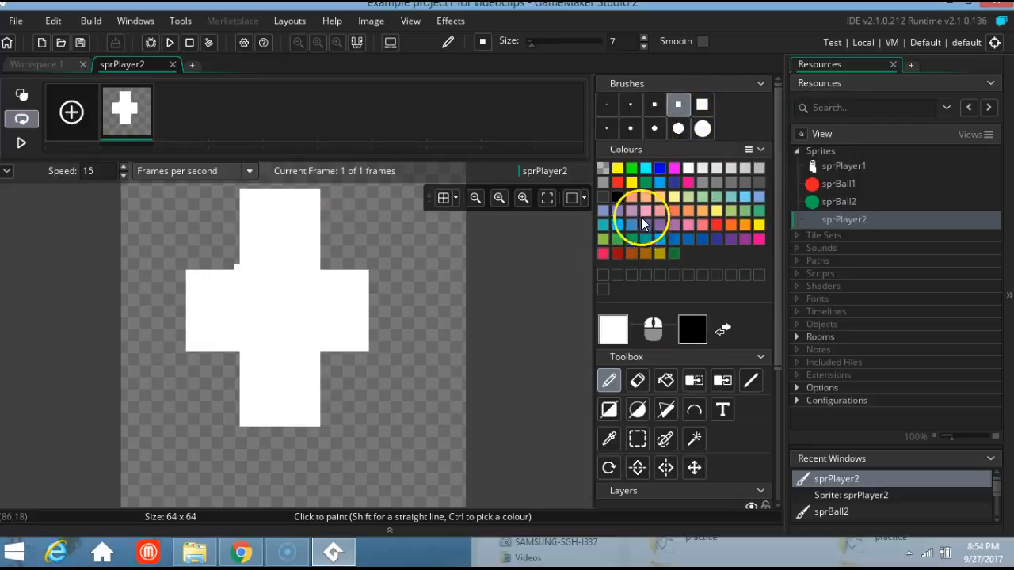
pyautogui.click(617, 197)
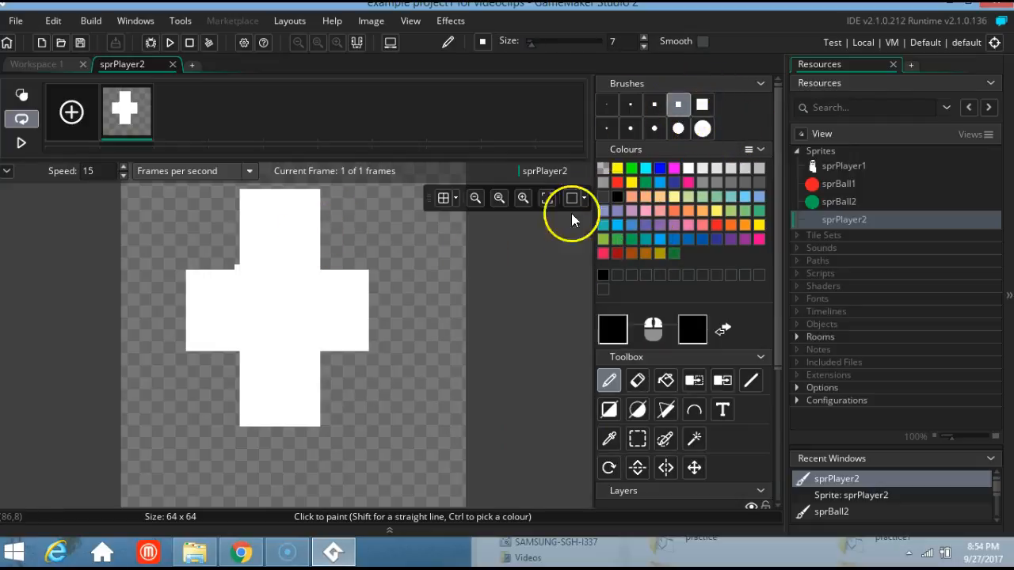
pyautogui.click(631, 104)
pyautogui.click(291, 234)
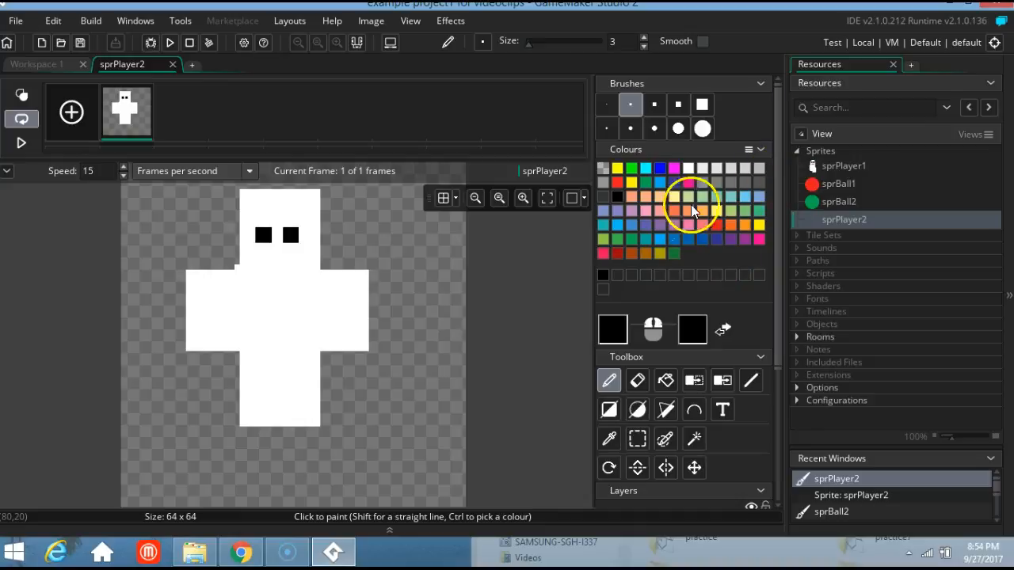
# Fill out the figure's lower body in white with the 5-pixel round brush
pyautogui.click(607, 104)
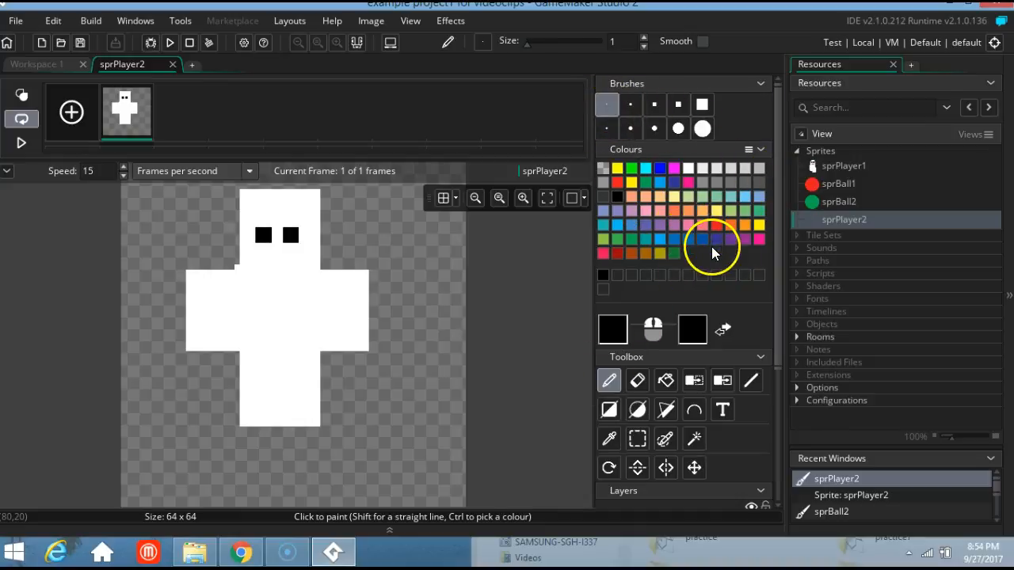
pyautogui.click(635, 132)
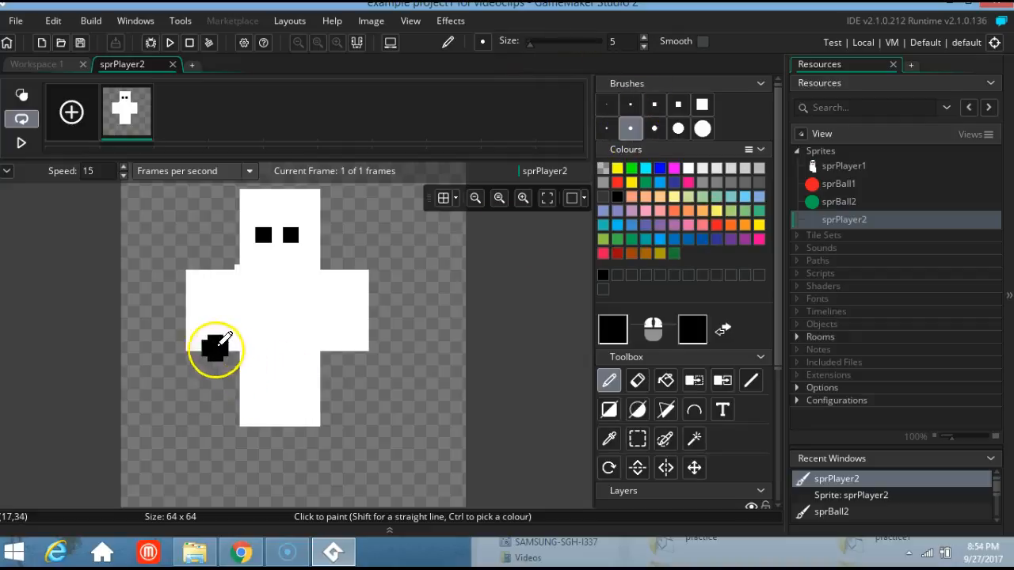
pyautogui.click(689, 168)
pyautogui.click(211, 354)
pyautogui.moveTo(212, 349)
pyautogui.mouseDown()
pyautogui.moveTo(203, 352)
pyautogui.moveTo(236, 419)
pyautogui.moveTo(233, 362)
pyautogui.moveTo(237, 378)
pyautogui.mouseUp()
pyautogui.moveTo(356, 328)
pyautogui.mouseDown()
pyautogui.moveTo(345, 390)
pyautogui.moveTo(325, 407)
pyautogui.moveTo(331, 369)
pyautogui.moveTo(329, 403)
pyautogui.moveTo(305, 423)
pyautogui.moveTo(233, 430)
pyautogui.mouseUp()
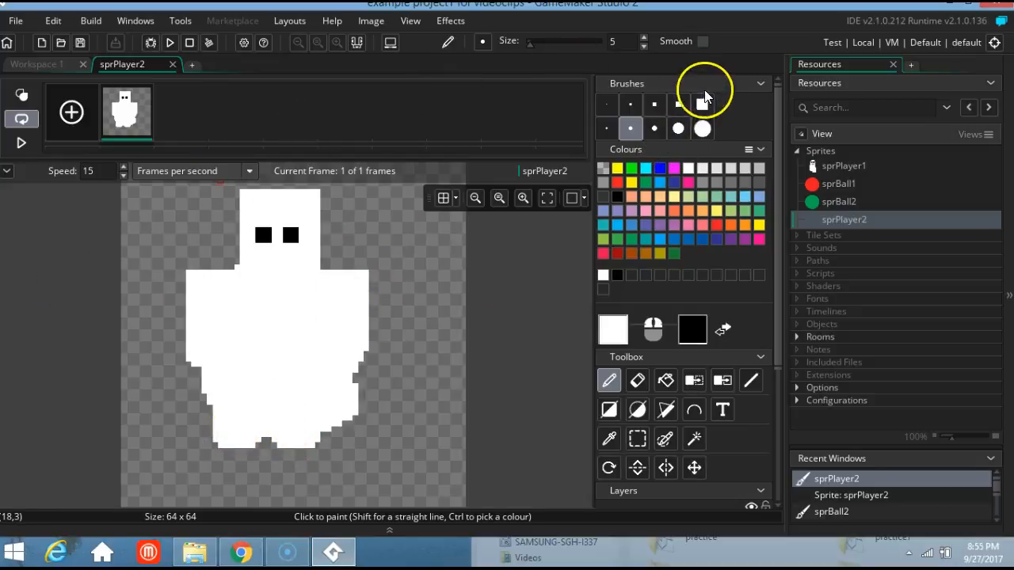
# Repaint the white figure, including its head, in dark blue with the 15-pixel square brush
pyautogui.click(702, 105)
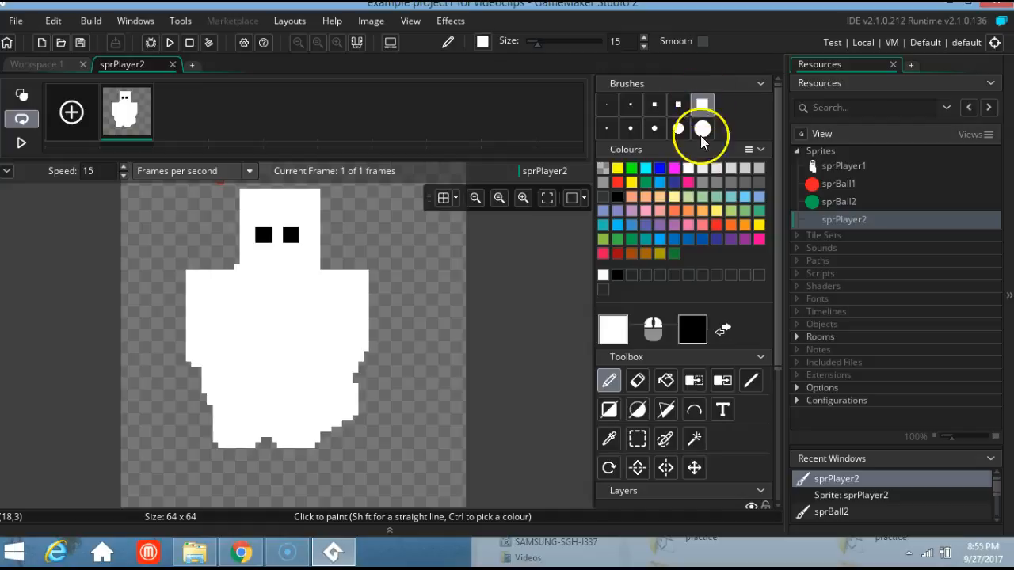
pyautogui.click(701, 241)
pyautogui.moveTo(279, 231)
pyautogui.mouseDown()
pyautogui.moveTo(271, 301)
pyautogui.moveTo(227, 306)
pyautogui.moveTo(267, 301)
pyautogui.moveTo(330, 315)
pyautogui.moveTo(314, 379)
pyautogui.mouseUp()
pyautogui.moveTo(308, 388)
pyautogui.mouseDown()
pyautogui.moveTo(293, 402)
pyautogui.moveTo(260, 358)
pyautogui.moveTo(235, 349)
pyautogui.mouseUp()
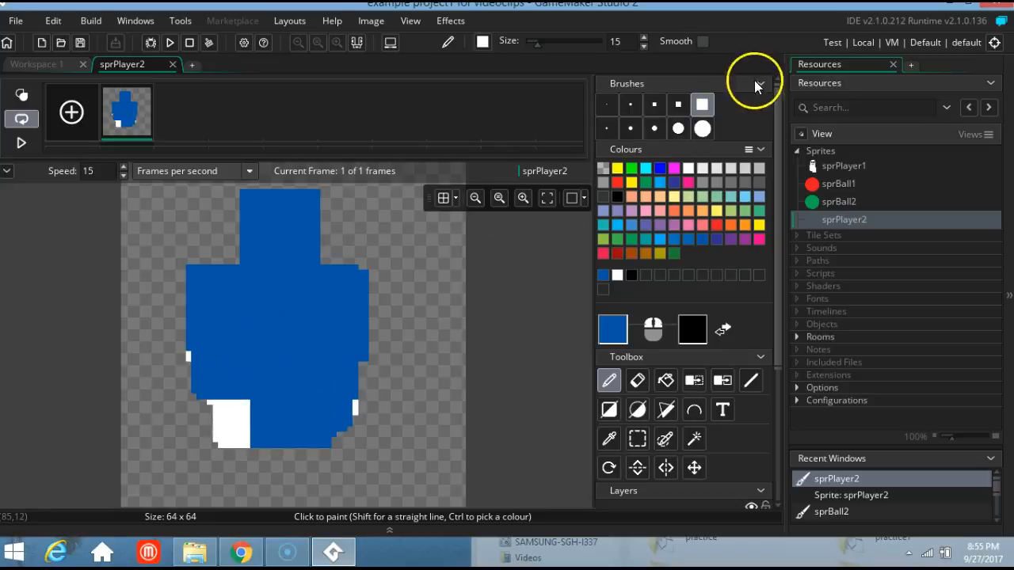
# Cover the leftover white patches on the figure's lower-left side in dark blue with the 7-pixel square brush
pyautogui.click(678, 104)
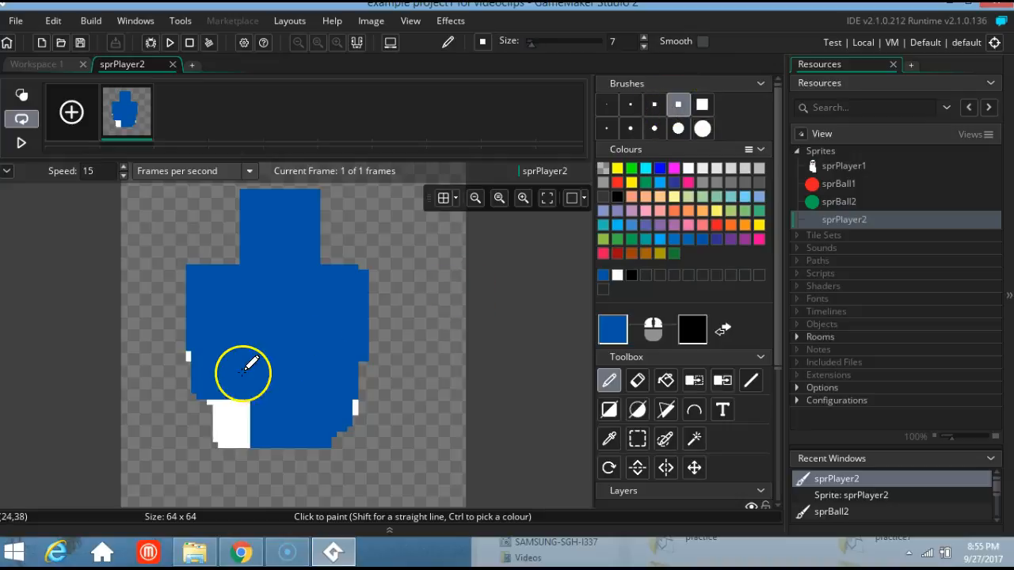
pyautogui.click(201, 357)
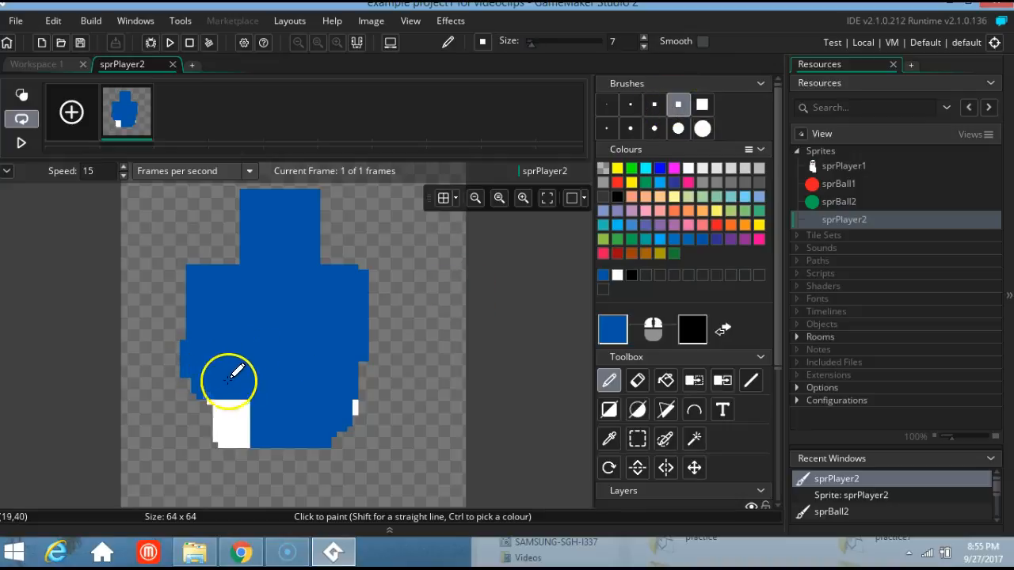
pyautogui.moveTo(217, 369); pyautogui.dragTo(236, 413)
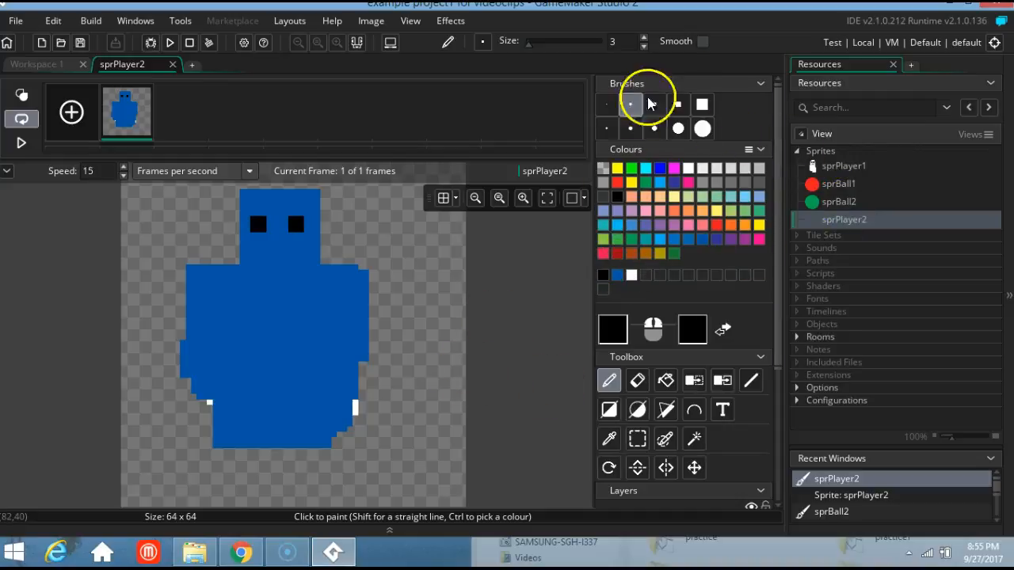
# Erase the protruding pixels along both sides of the figure's body with the 3-pixel square eraser
pyautogui.click(638, 389)
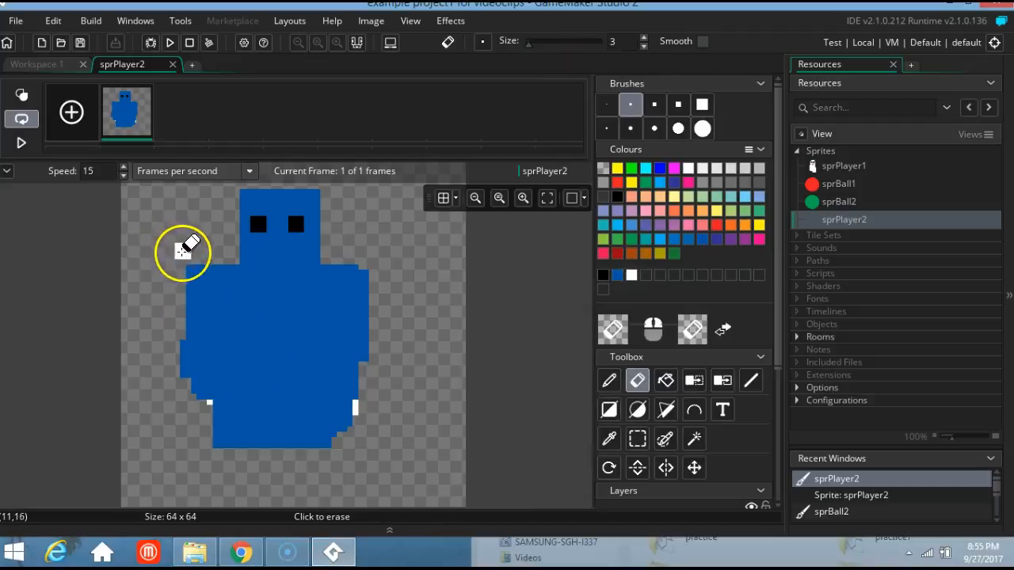
pyautogui.moveTo(183, 264); pyautogui.dragTo(184, 374)
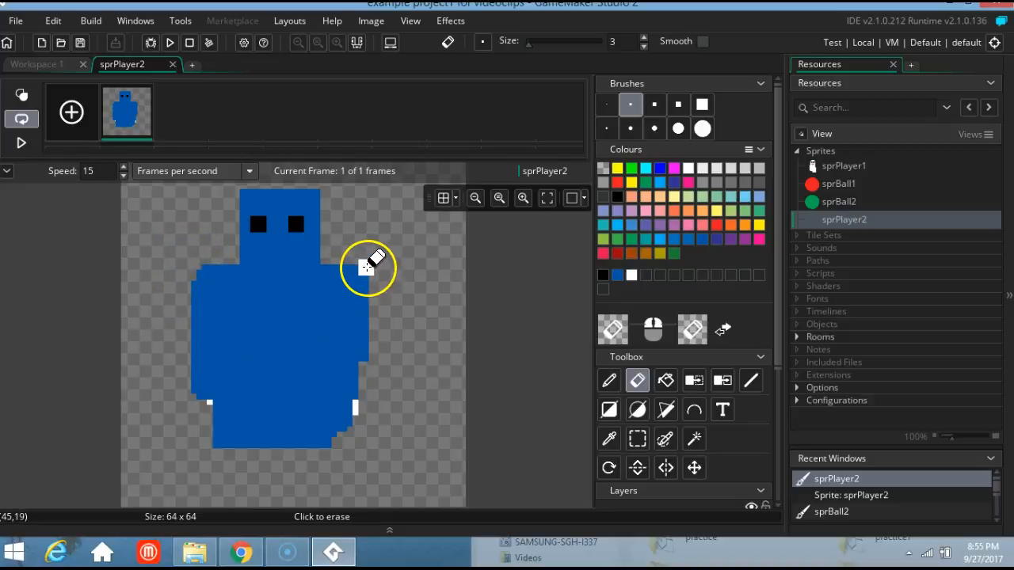
pyautogui.moveTo(366, 273); pyautogui.dragTo(367, 392)
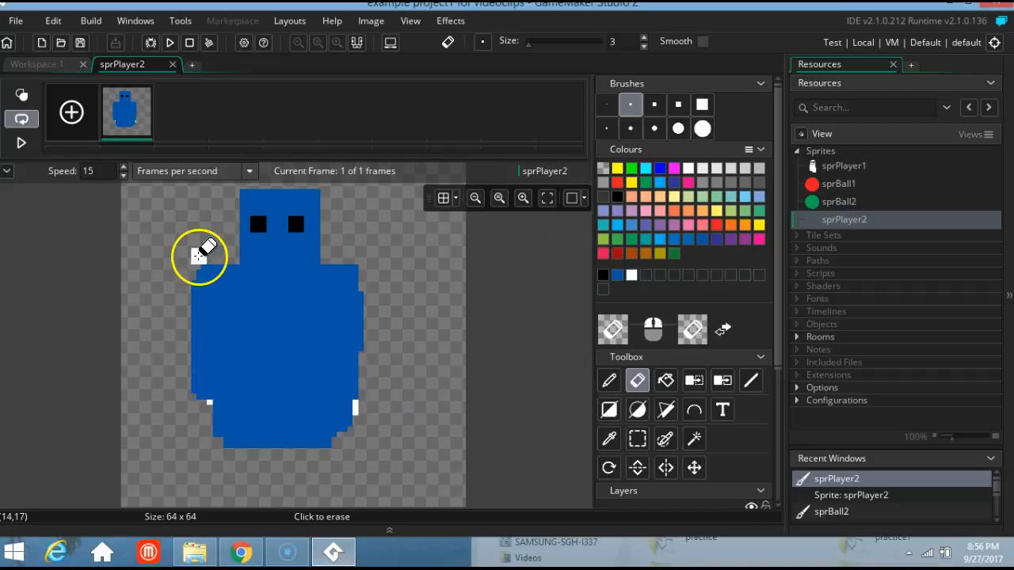
pyautogui.moveTo(194, 295); pyautogui.dragTo(190, 366)
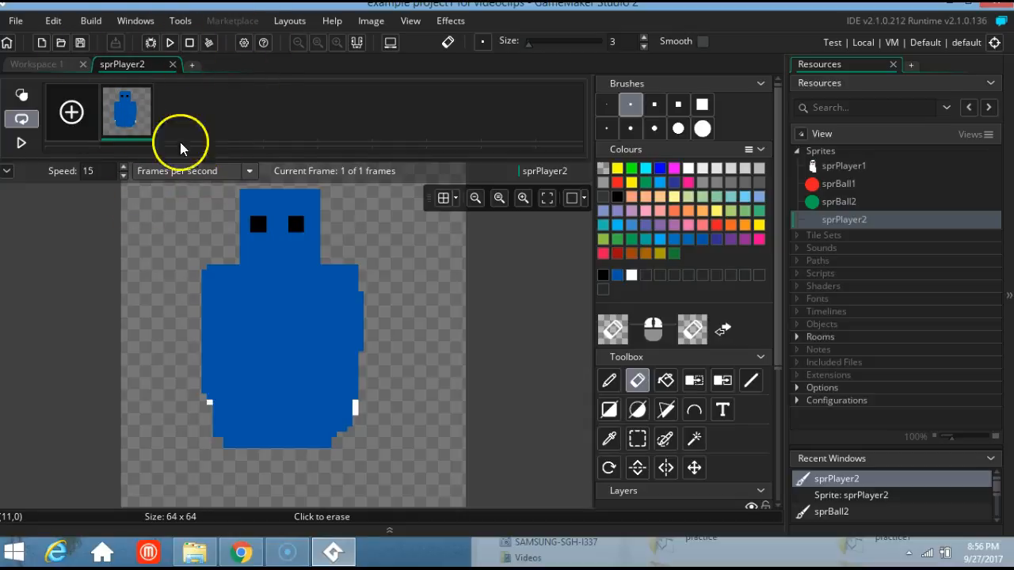
# Add a second frame to sprPlayer2 and copy the first frame's figure into it, slightly lower and to the right
pyautogui.click(73, 114)
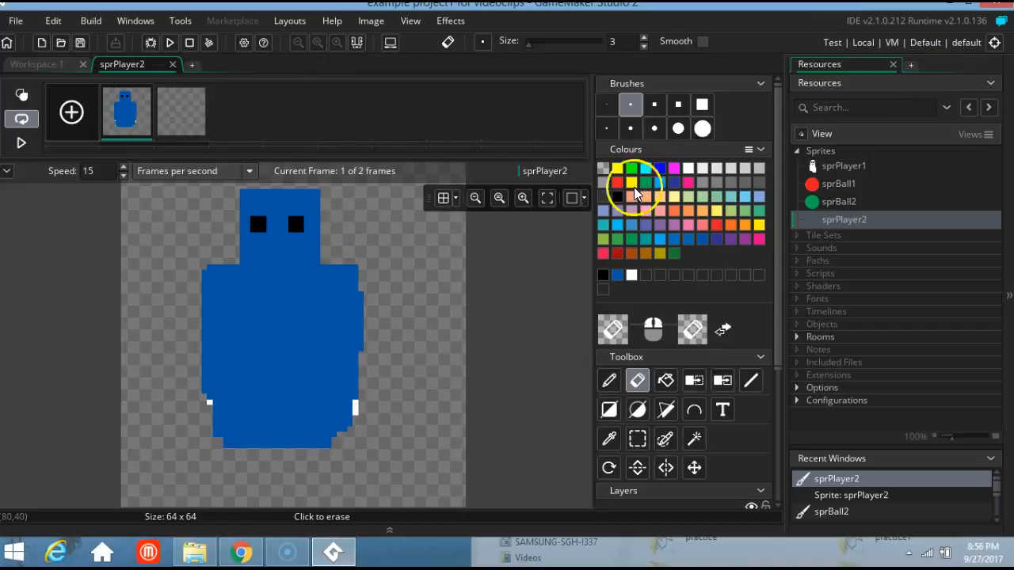
pyautogui.click(296, 268)
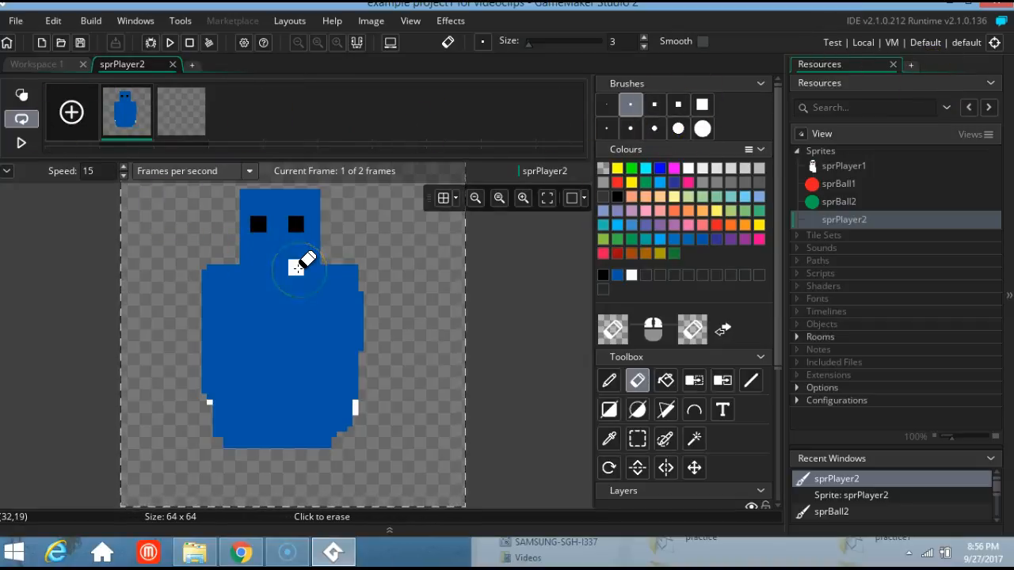
pyautogui.hotkey('ctrl', 'c')
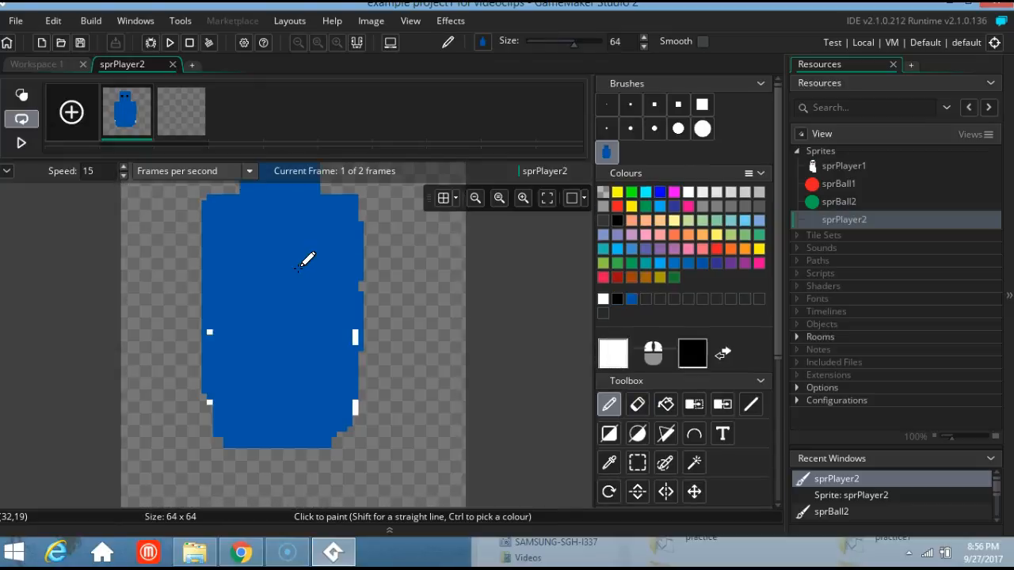
pyautogui.hotkey('ctrl', 'a')
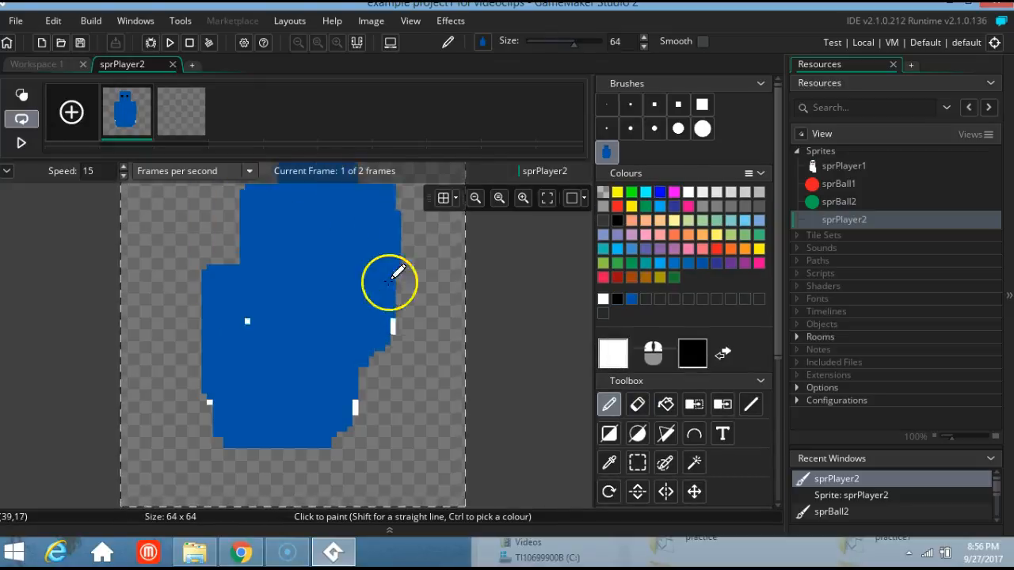
pyautogui.click(183, 120)
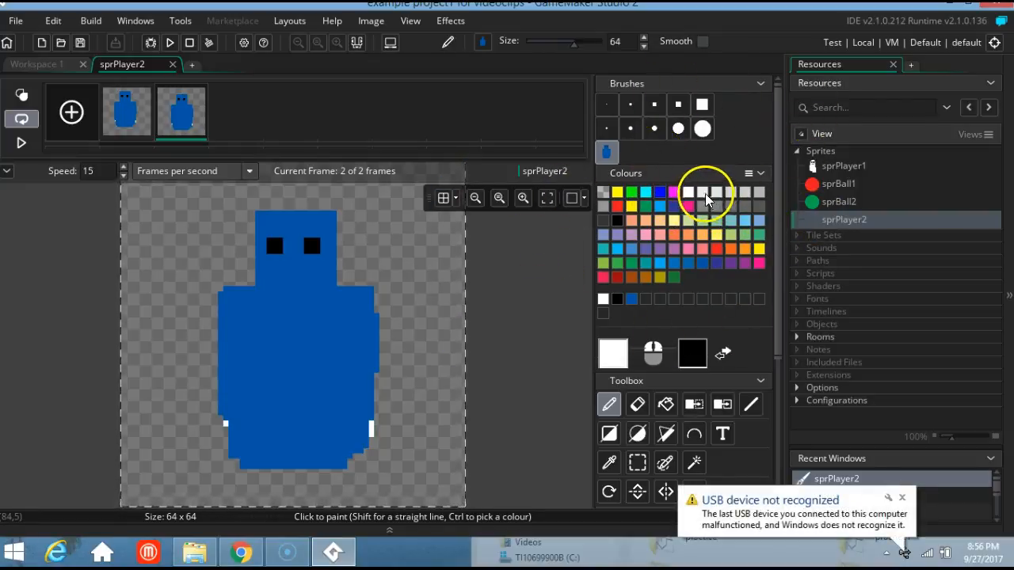
# Undo the oversized erase on the second frame, and trim both sides of its figure with the 3-pixel square eraser
pyautogui.click(637, 404)
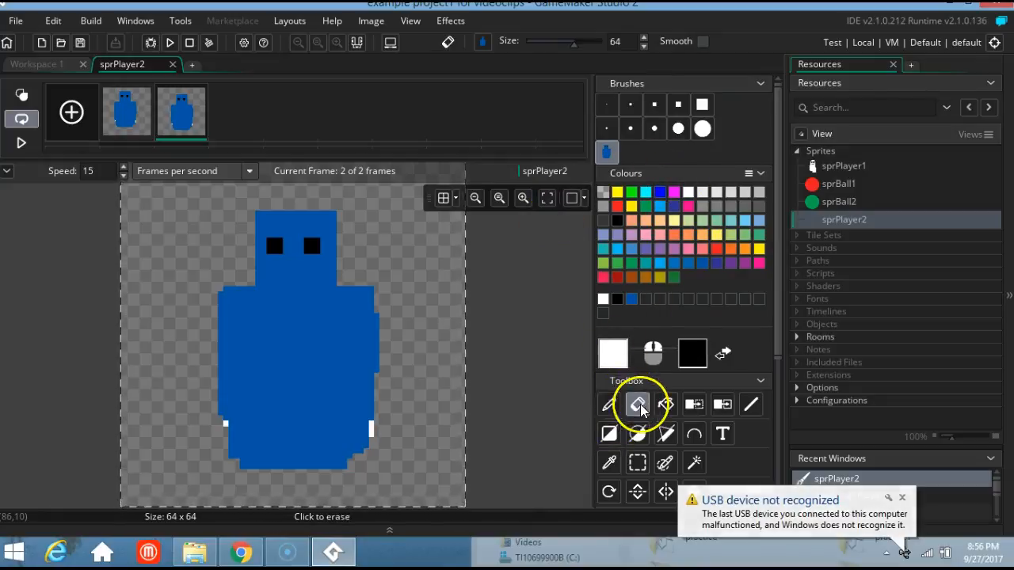
pyautogui.moveTo(224, 287); pyautogui.dragTo(228, 288)
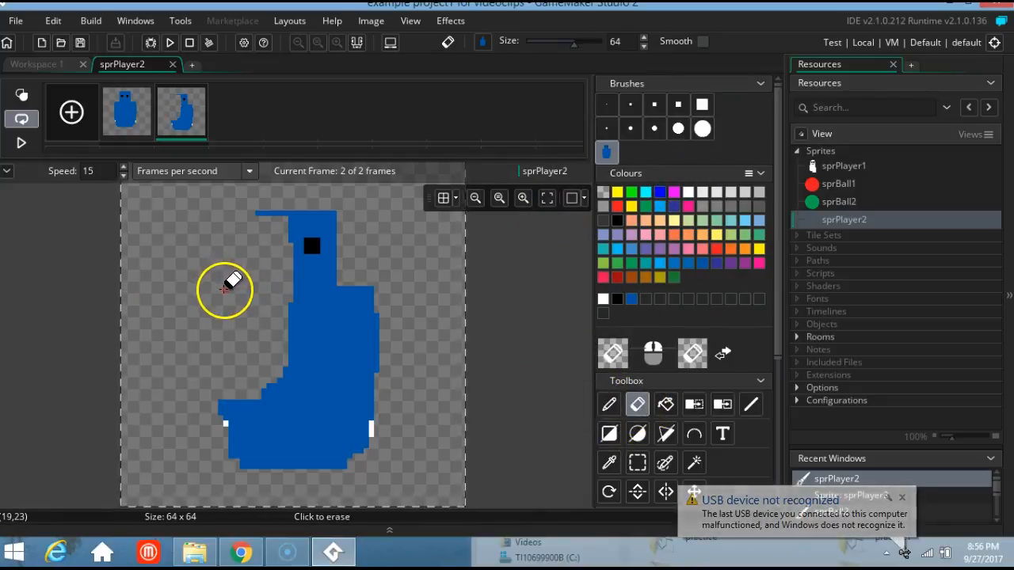
pyautogui.hotkey('ctrl', 'z')
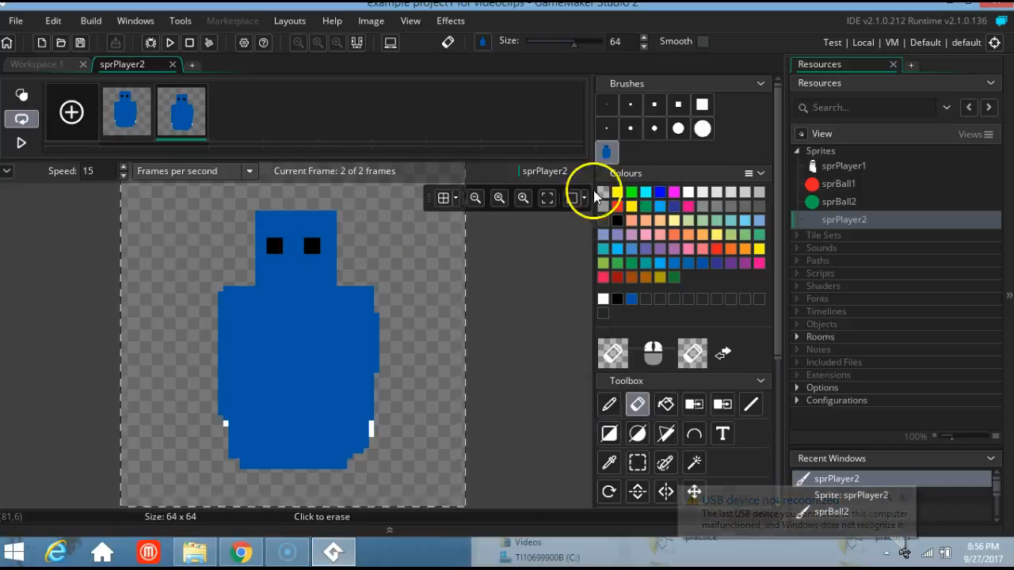
pyautogui.click(630, 106)
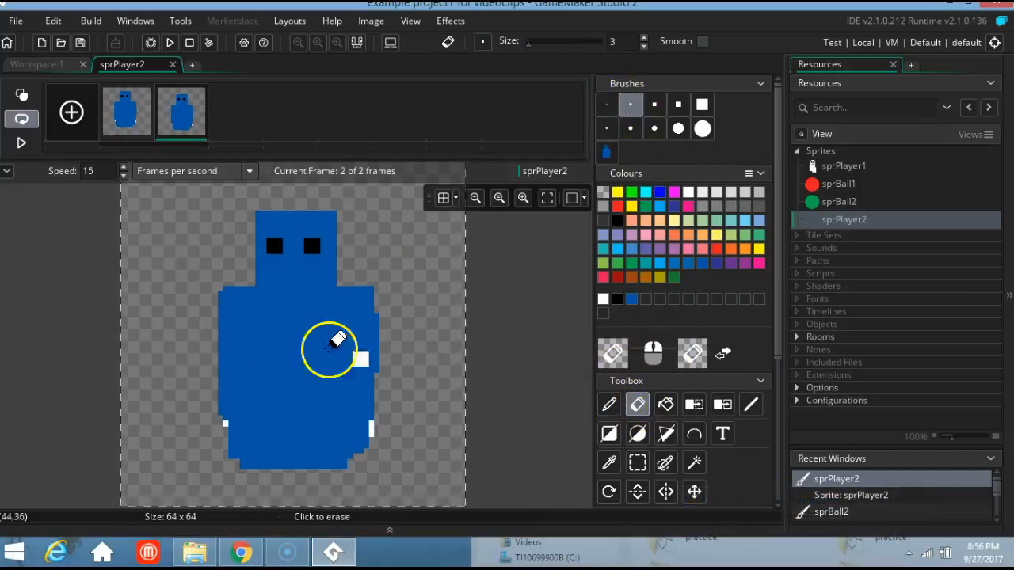
pyautogui.moveTo(199, 287)
pyautogui.mouseDown()
pyautogui.moveTo(220, 290)
pyautogui.moveTo(218, 374)
pyautogui.moveTo(231, 430)
pyautogui.mouseUp()
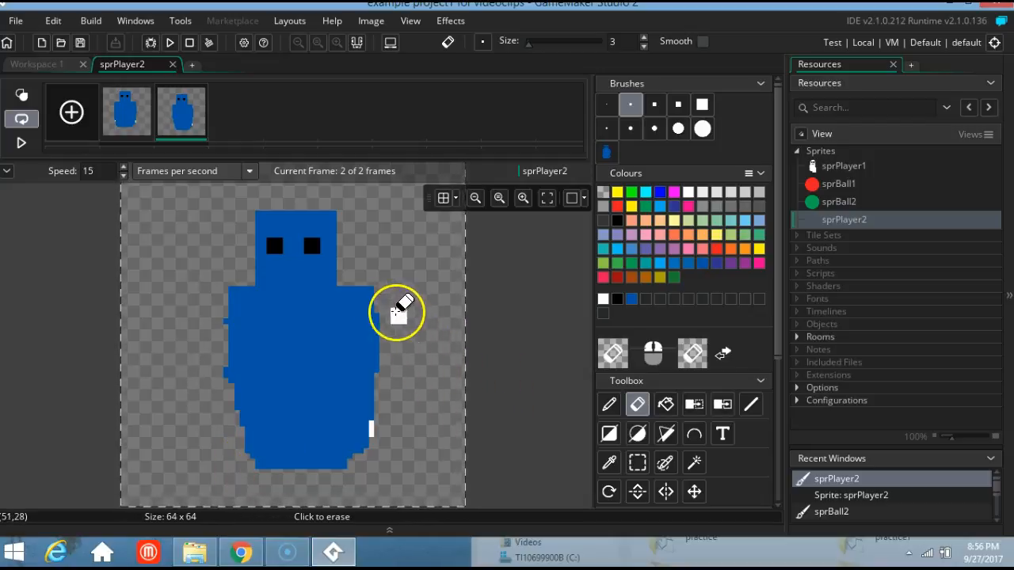
pyautogui.moveTo(384, 307); pyautogui.dragTo(392, 378)
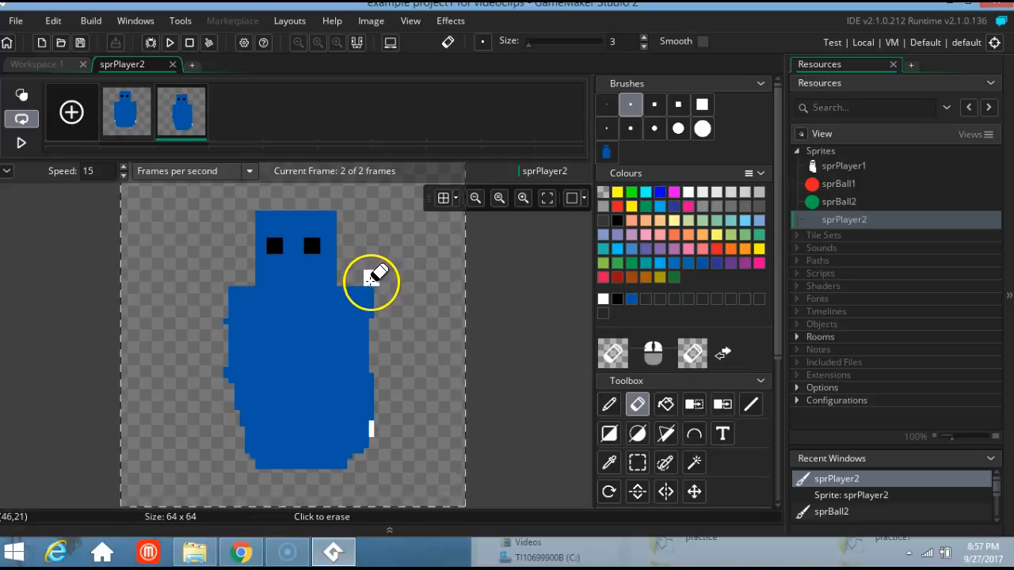
pyautogui.moveTo(376, 290); pyautogui.dragTo(378, 323)
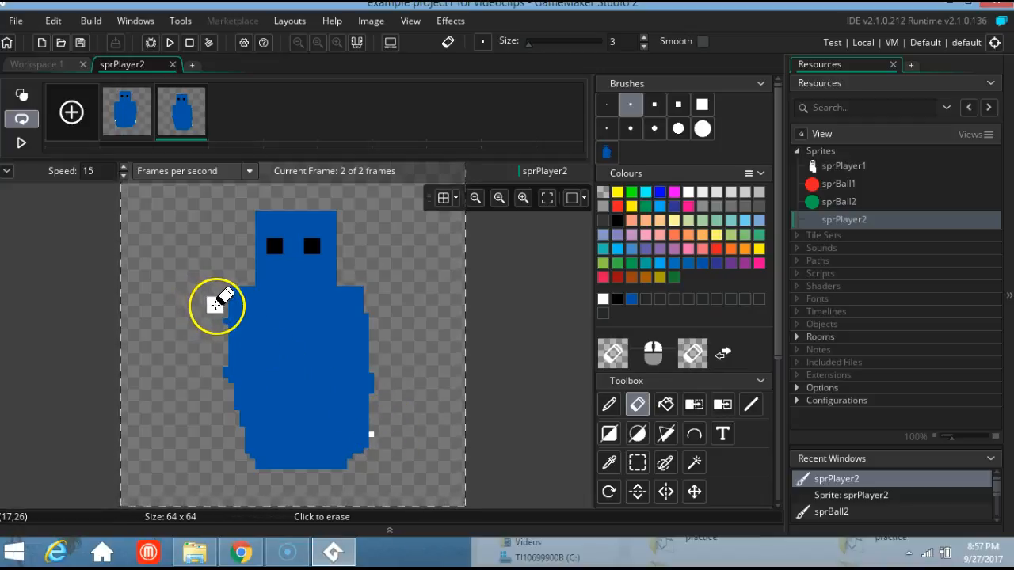
pyautogui.moveTo(219, 344); pyautogui.dragTo(214, 466)
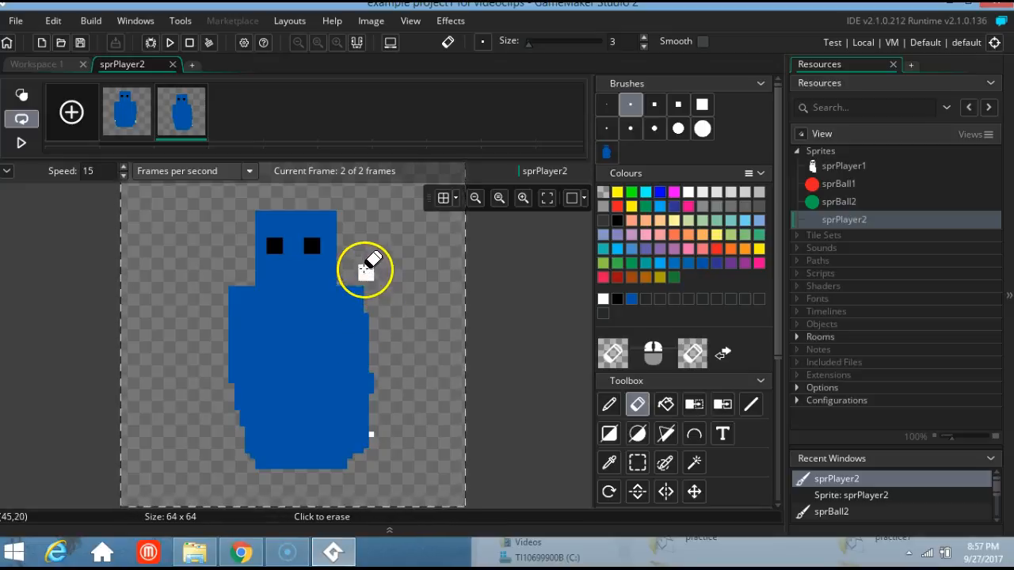
pyautogui.moveTo(366, 285); pyautogui.dragTo(405, 291)
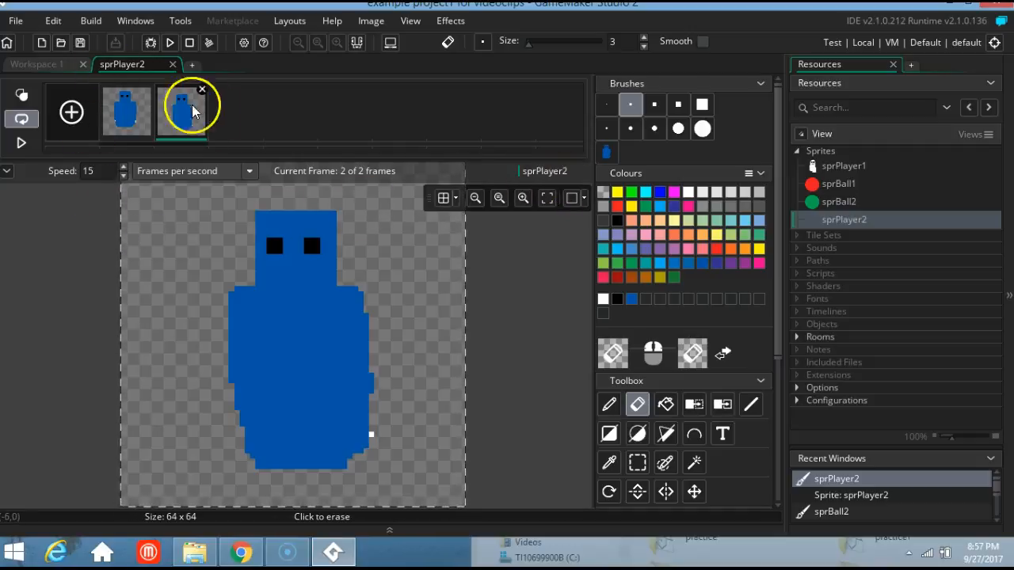
# Add a third frame to sprPlayer2 and copy the second frame's figure into it, slightly higher and to the left
pyautogui.click(71, 111)
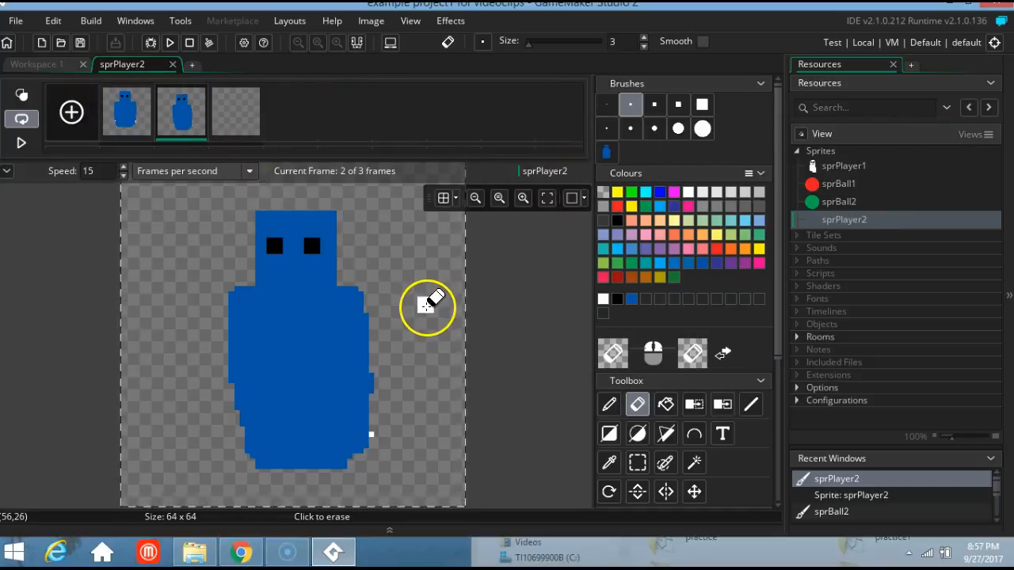
pyautogui.click(235, 113)
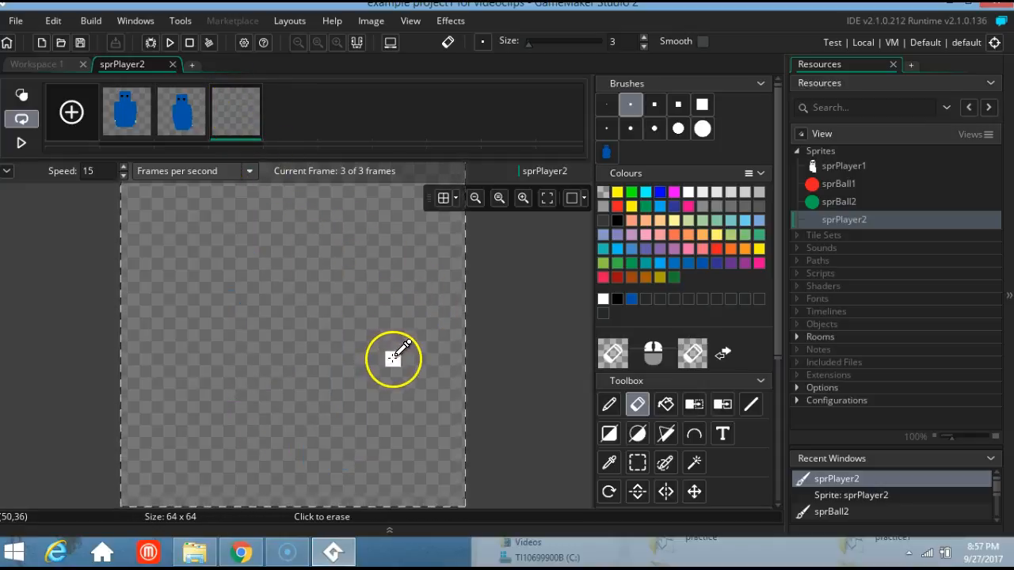
pyautogui.click(183, 115)
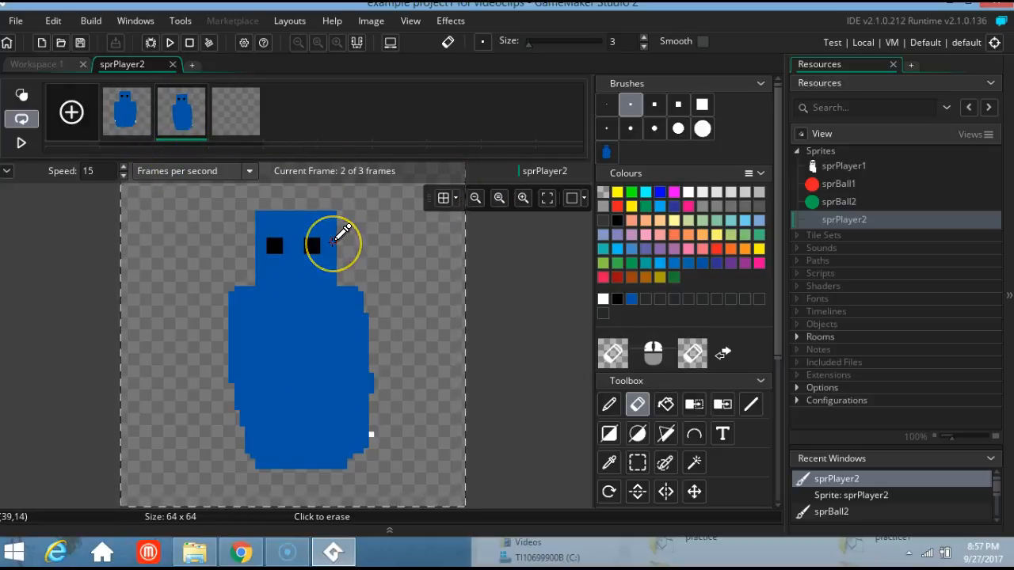
pyautogui.hotkey('ctrl', 'c')
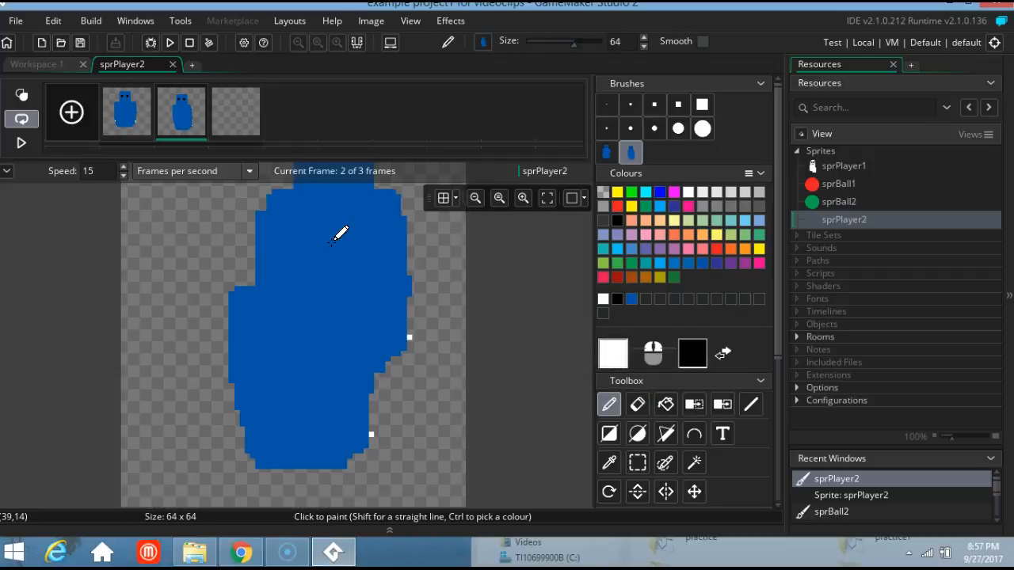
pyautogui.click(245, 114)
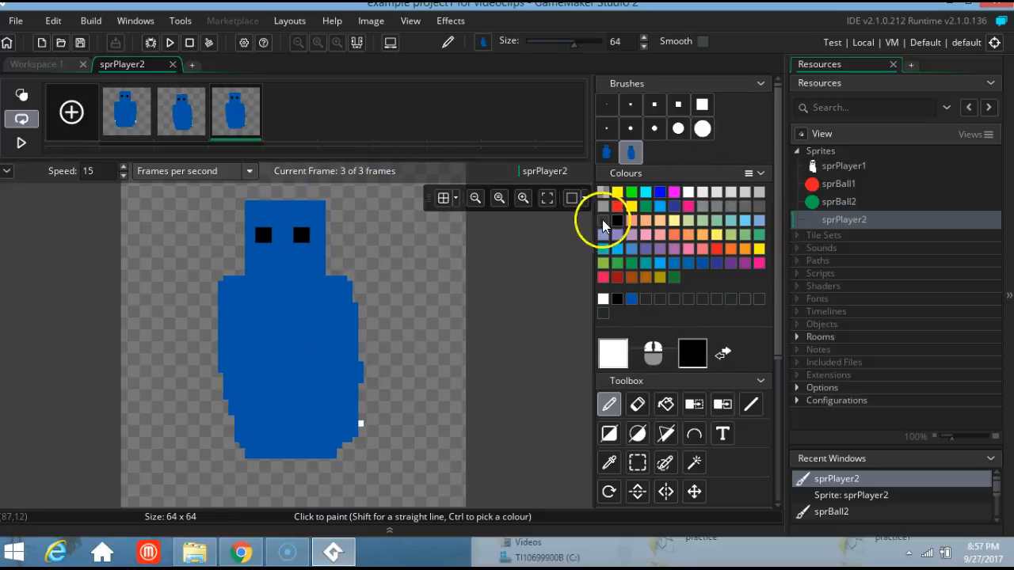
# Paint a bright blue slanted strip down the lower-left side of the third frame's figure with the 3-pixel square brush
pyautogui.click(630, 105)
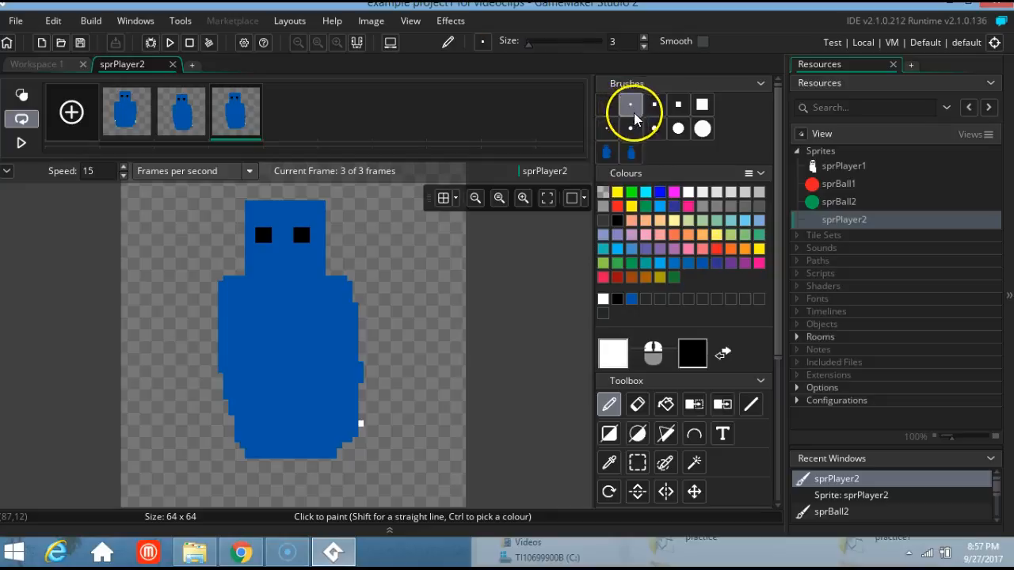
pyautogui.click(660, 192)
pyautogui.click(231, 385)
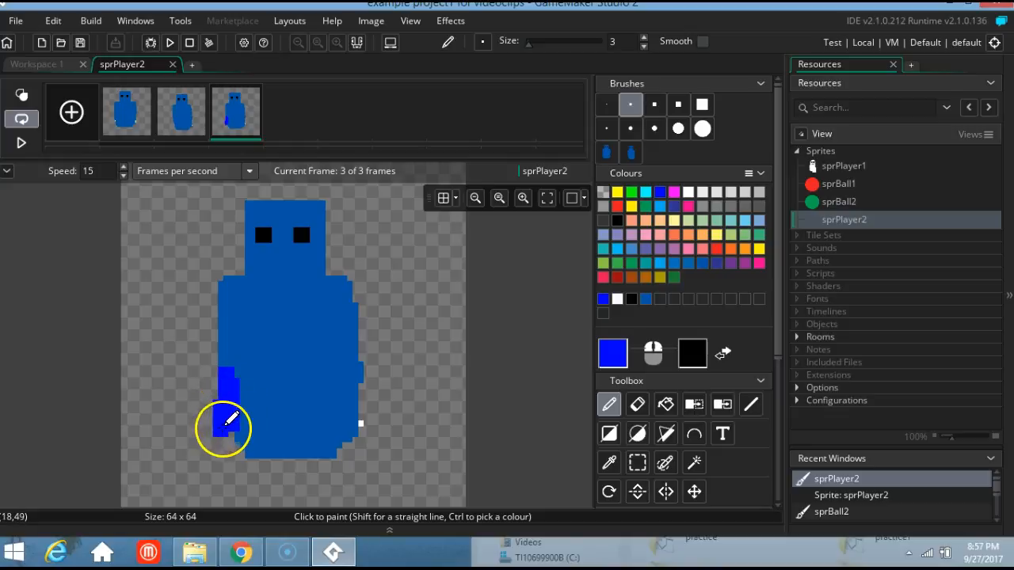
pyautogui.moveTo(236, 433)
pyautogui.mouseDown()
pyautogui.moveTo(222, 438)
pyautogui.moveTo(239, 447)
pyautogui.mouseUp()
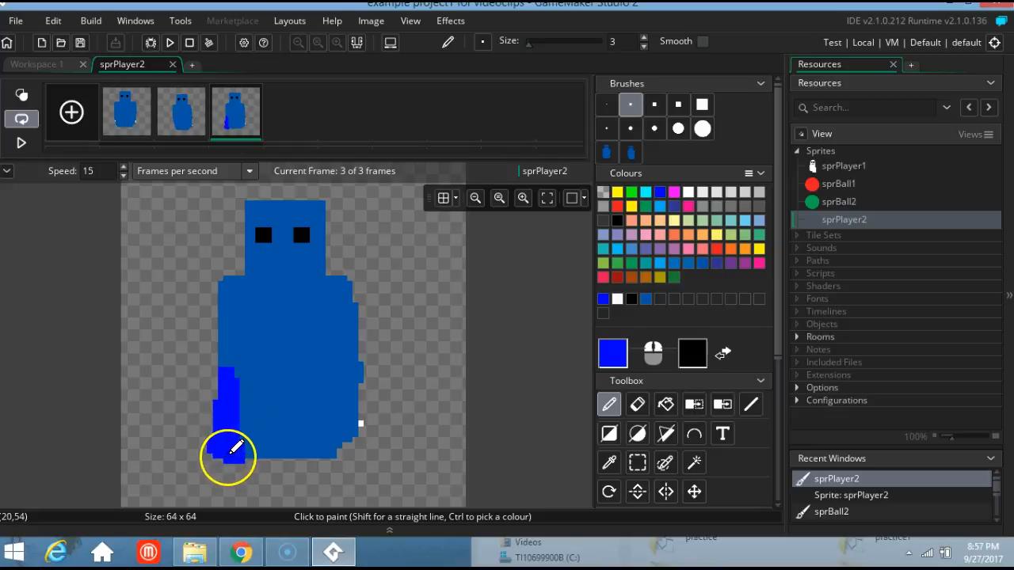
pyautogui.moveTo(255, 398); pyautogui.dragTo(246, 388)
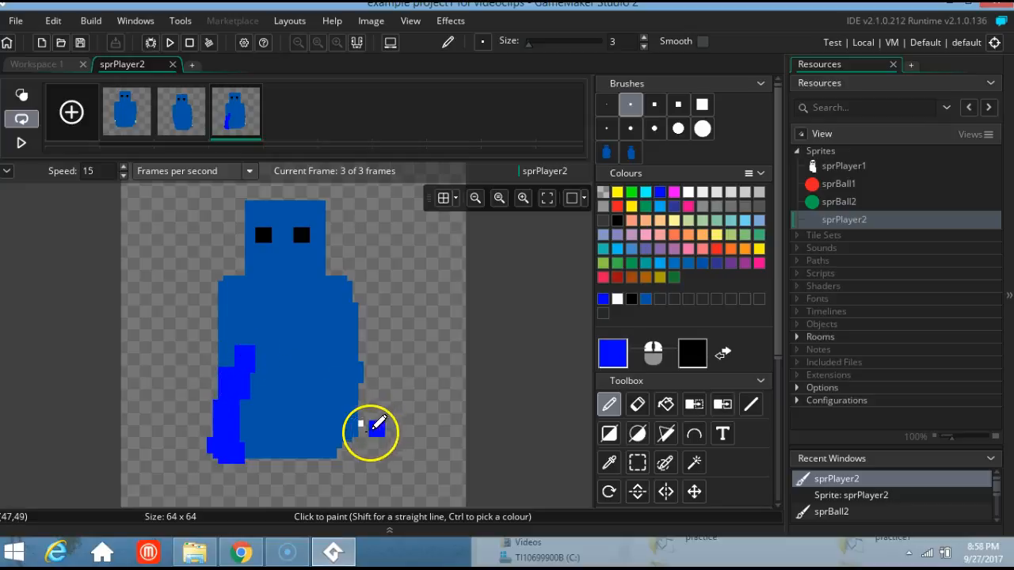
pyautogui.click(328, 449)
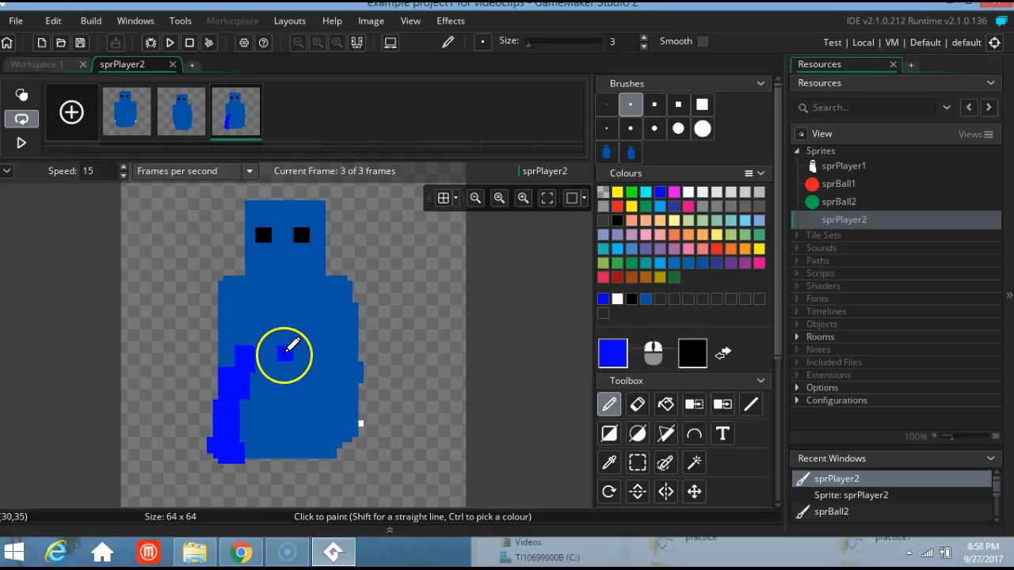
# Paint a light blue strip over the inner part of the bright blue strip on the third frame's figure
pyautogui.click(660, 206)
pyautogui.click(252, 346)
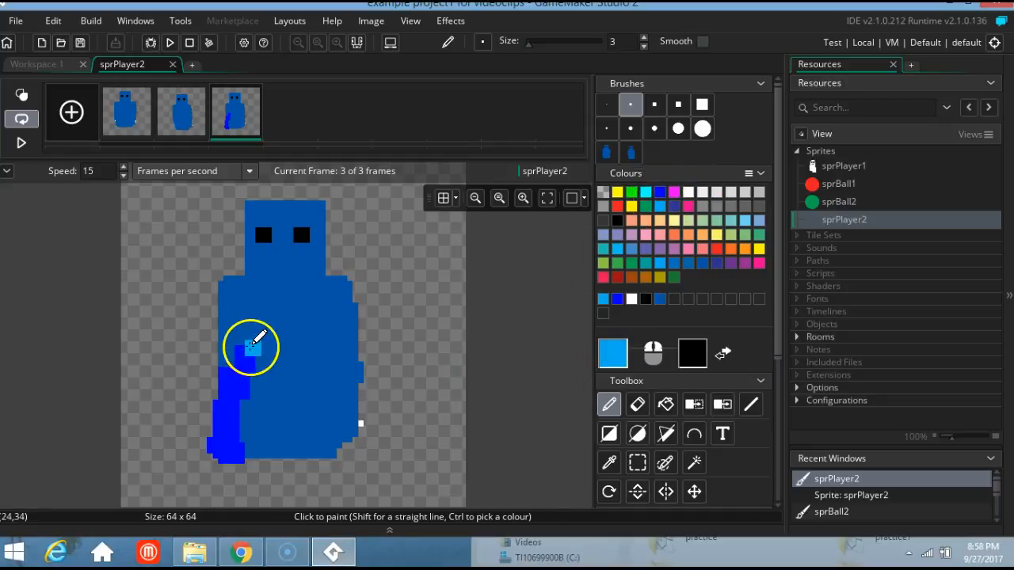
pyautogui.moveTo(250, 365); pyautogui.dragTo(234, 436)
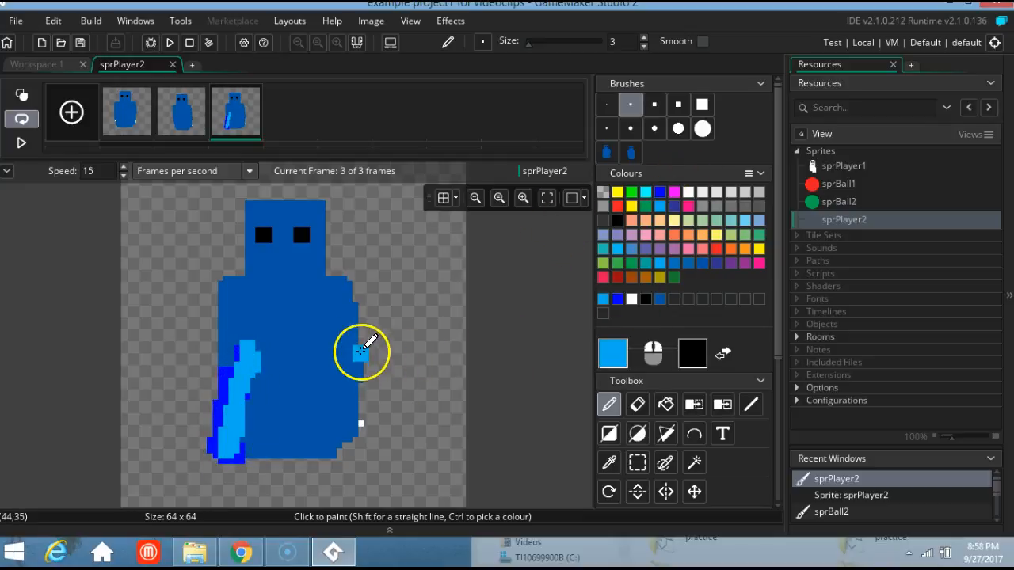
# Paint a light blue strip down the right side of the third frame's figure, and trim both its sides with the 3-pixel square eraser
pyautogui.moveTo(343, 296)
pyautogui.mouseDown()
pyautogui.moveTo(355, 317)
pyautogui.moveTo(363, 439)
pyautogui.moveTo(351, 447)
pyautogui.moveTo(354, 429)
pyautogui.mouseUp()
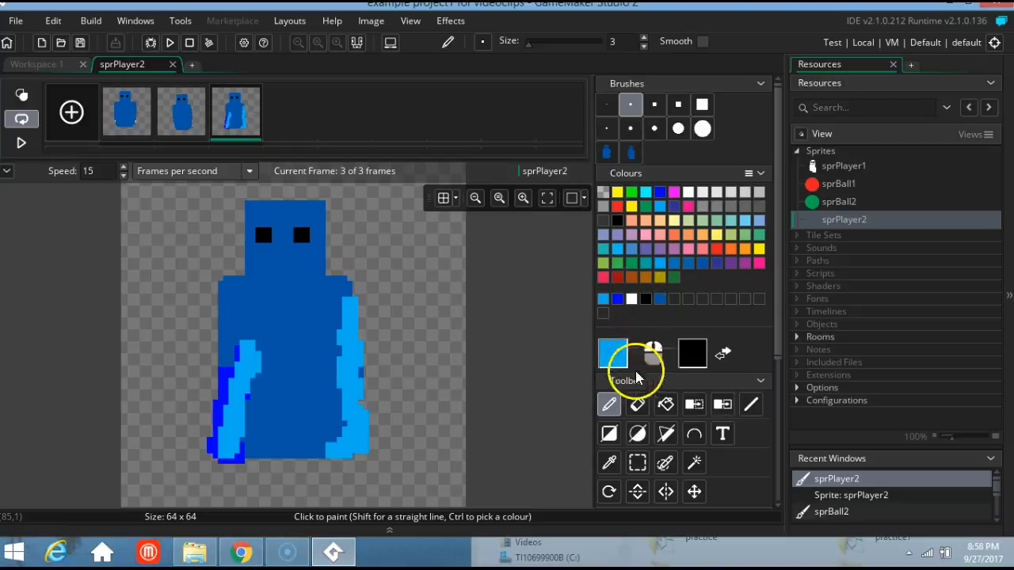
pyautogui.click(638, 404)
pyautogui.moveTo(361, 297)
pyautogui.mouseDown()
pyautogui.moveTo(344, 310)
pyautogui.moveTo(370, 345)
pyautogui.moveTo(364, 420)
pyautogui.mouseUp()
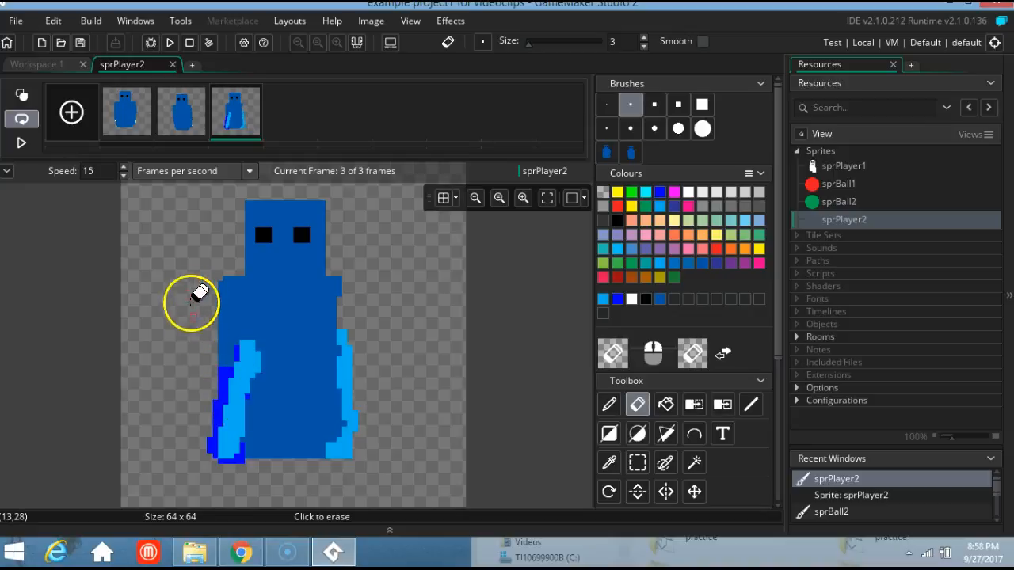
pyautogui.moveTo(226, 272)
pyautogui.mouseDown()
pyautogui.moveTo(214, 310)
pyautogui.moveTo(216, 416)
pyautogui.mouseUp()
pyautogui.moveTo(215, 420)
pyautogui.mouseDown()
pyautogui.moveTo(218, 457)
pyautogui.moveTo(226, 309)
pyautogui.mouseUp()
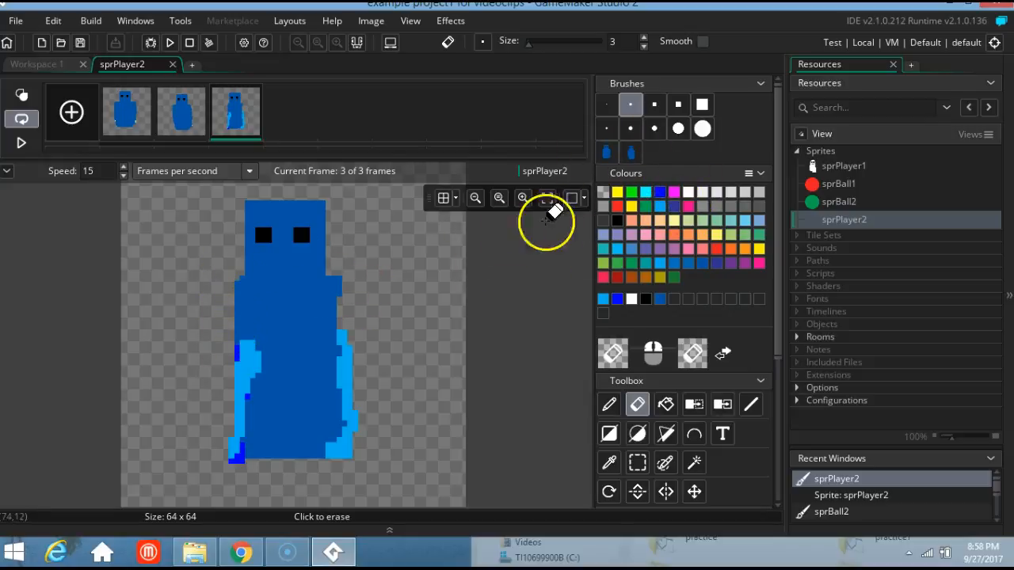
# Paint over the light and bright blue strips with the body's medium blue, extending the third frame's figure into two feet at its lower corners
pyautogui.click(675, 206)
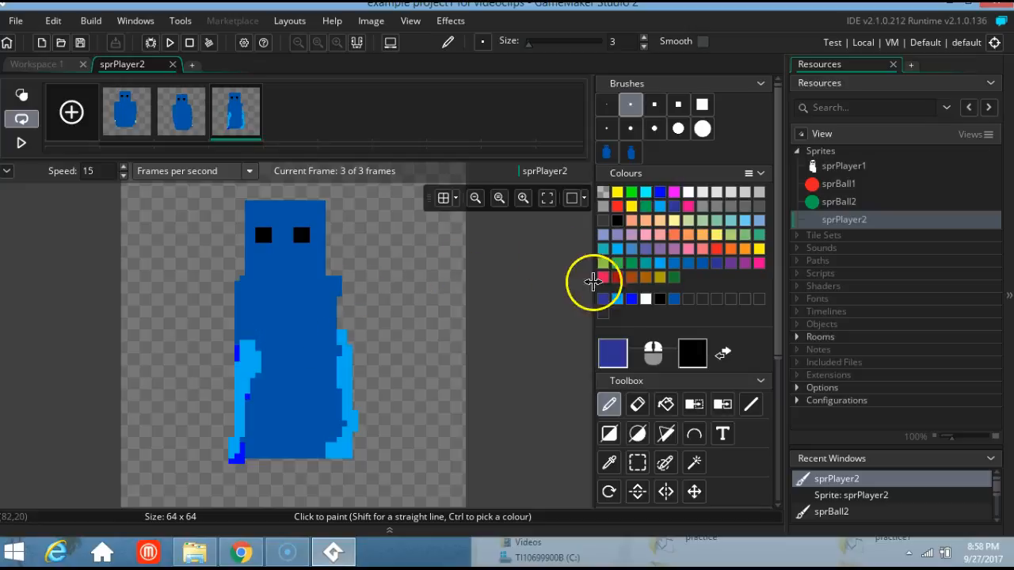
pyautogui.click(674, 298)
pyautogui.click(344, 300)
pyautogui.moveTo(344, 300)
pyautogui.mouseDown()
pyautogui.moveTo(347, 405)
pyautogui.moveTo(358, 437)
pyautogui.moveTo(343, 465)
pyautogui.moveTo(292, 412)
pyautogui.moveTo(256, 328)
pyautogui.moveTo(229, 461)
pyautogui.mouseUp()
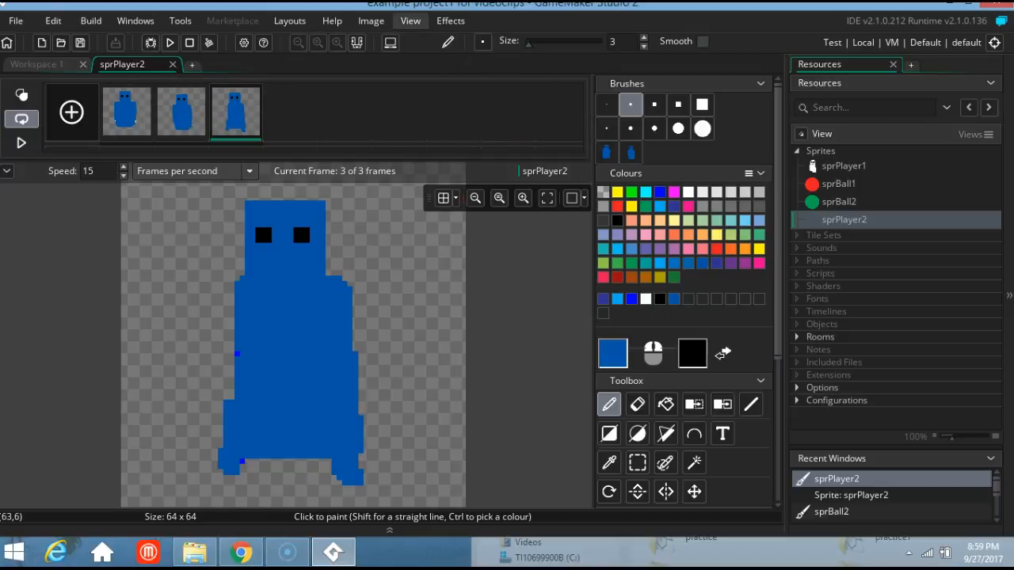
# Close the image editor and the sprite window of sprPlayer2
pyautogui.click(172, 65)
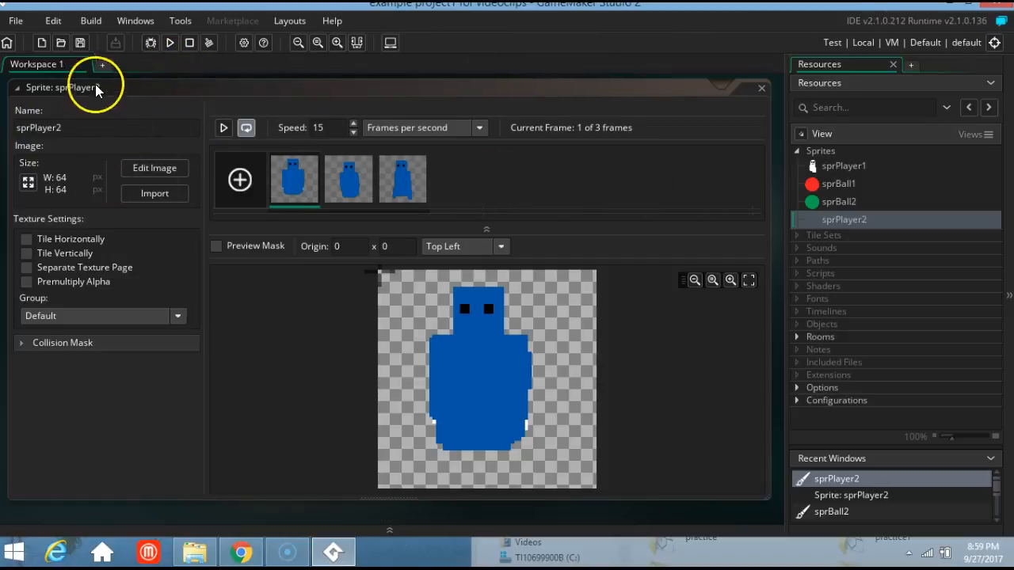
pyautogui.click(762, 87)
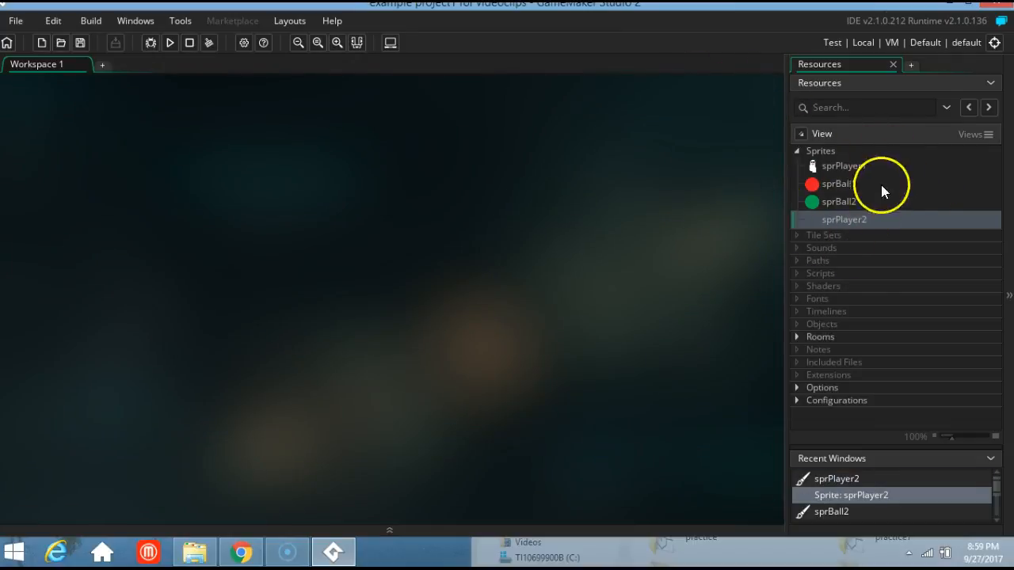
# Reopen the sprPlayer2 sprite to check its name and frames, and close it again
pyautogui.click(863, 220)
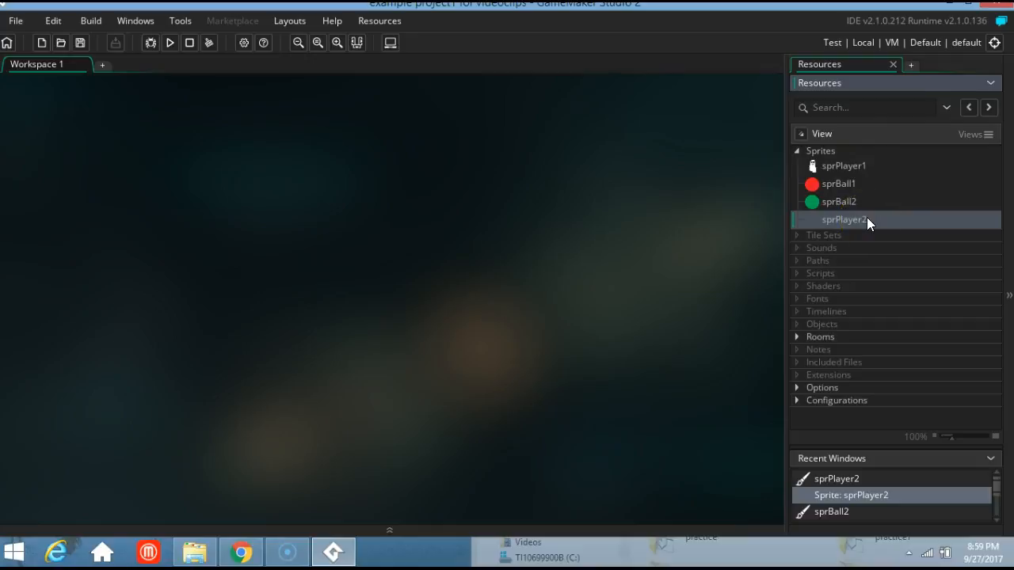
pyautogui.doubleClick(866, 219)
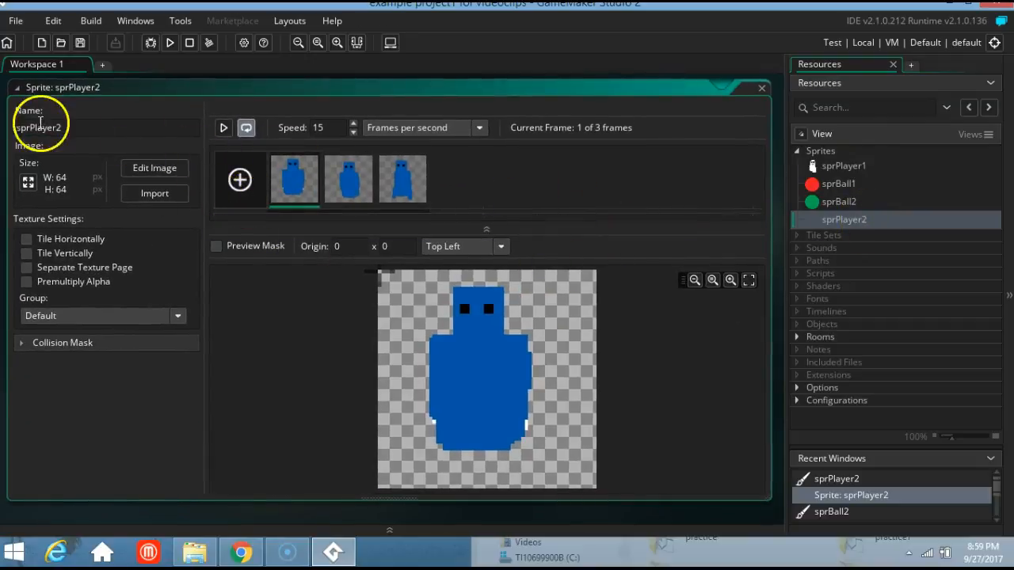
pyautogui.click(762, 88)
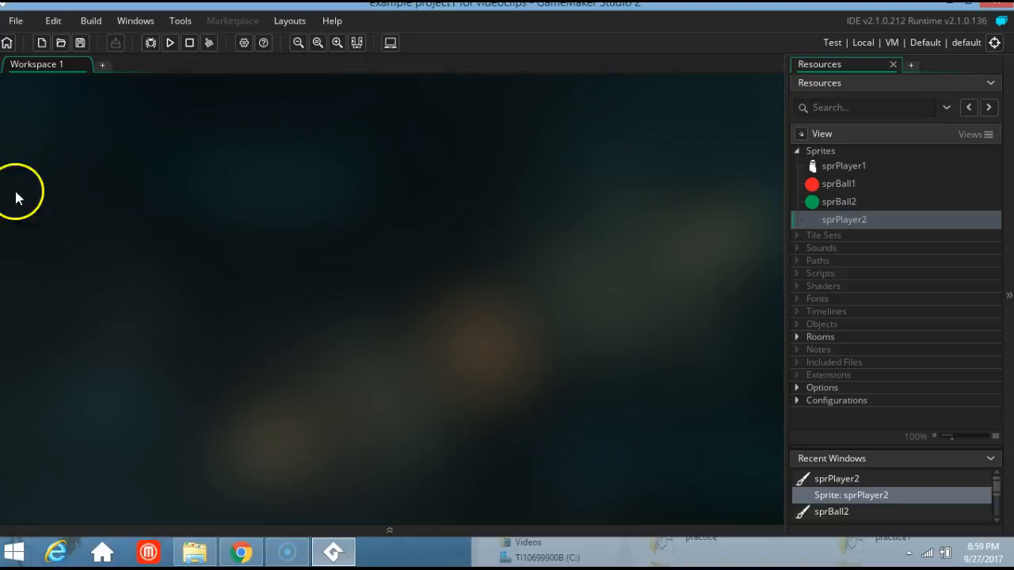